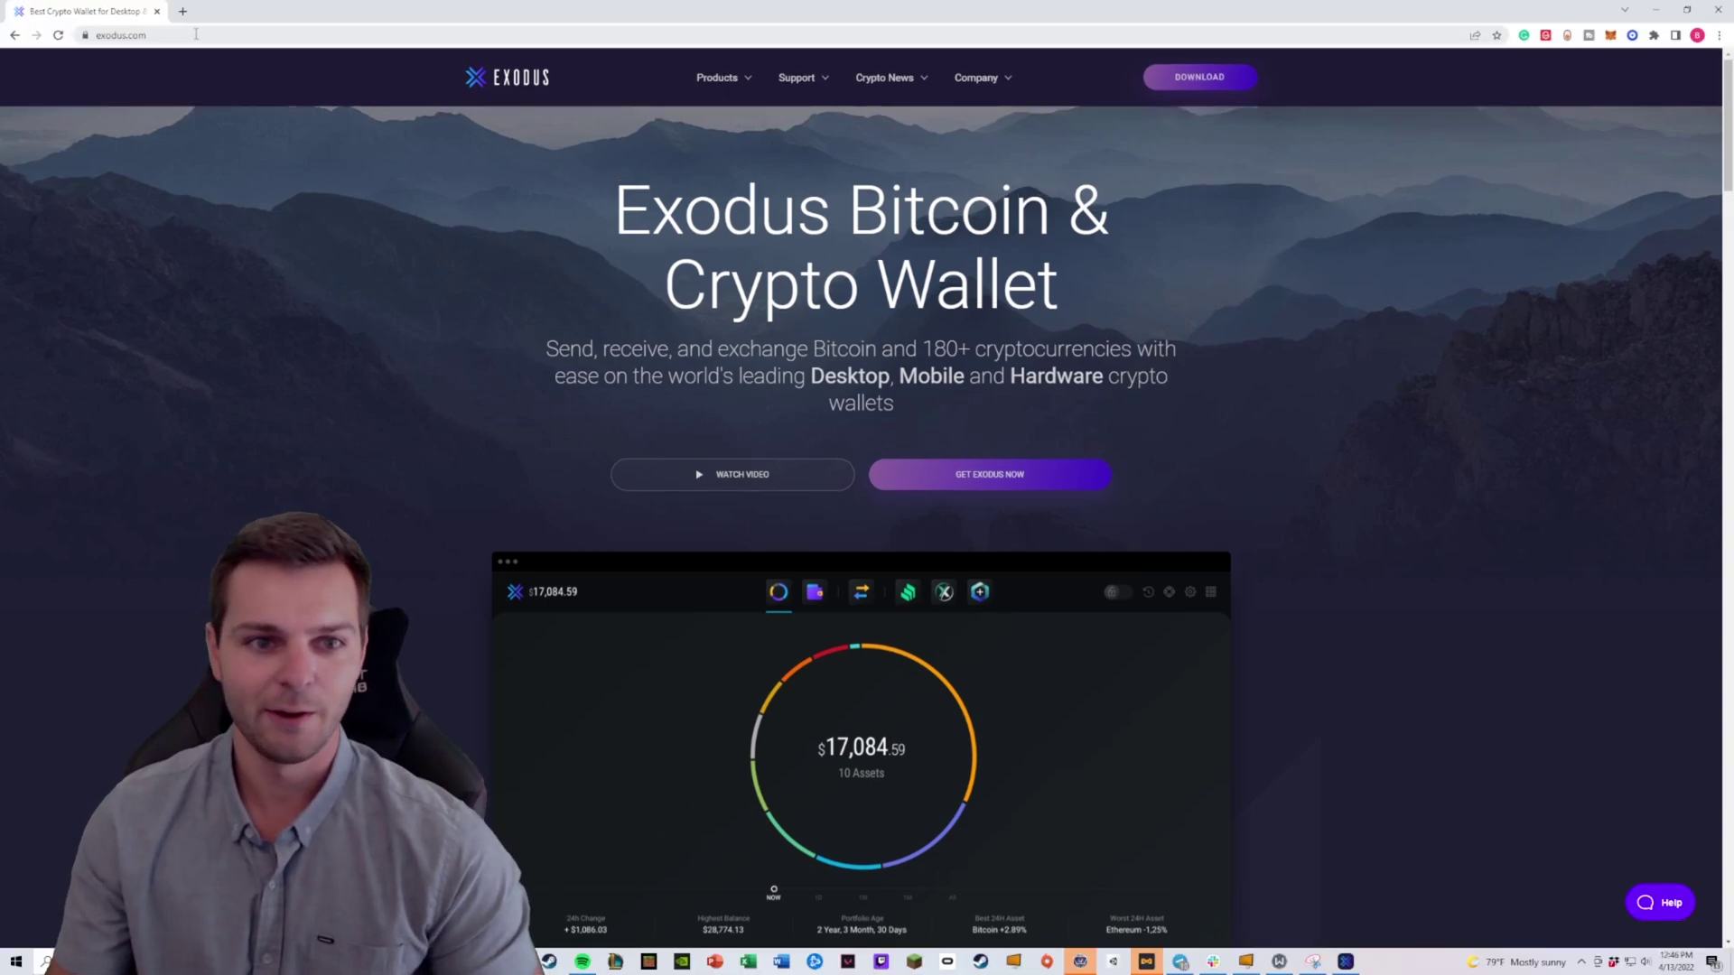
# - Put the exodus.com homepage into full-screen view
pyautogui.click(193, 35)
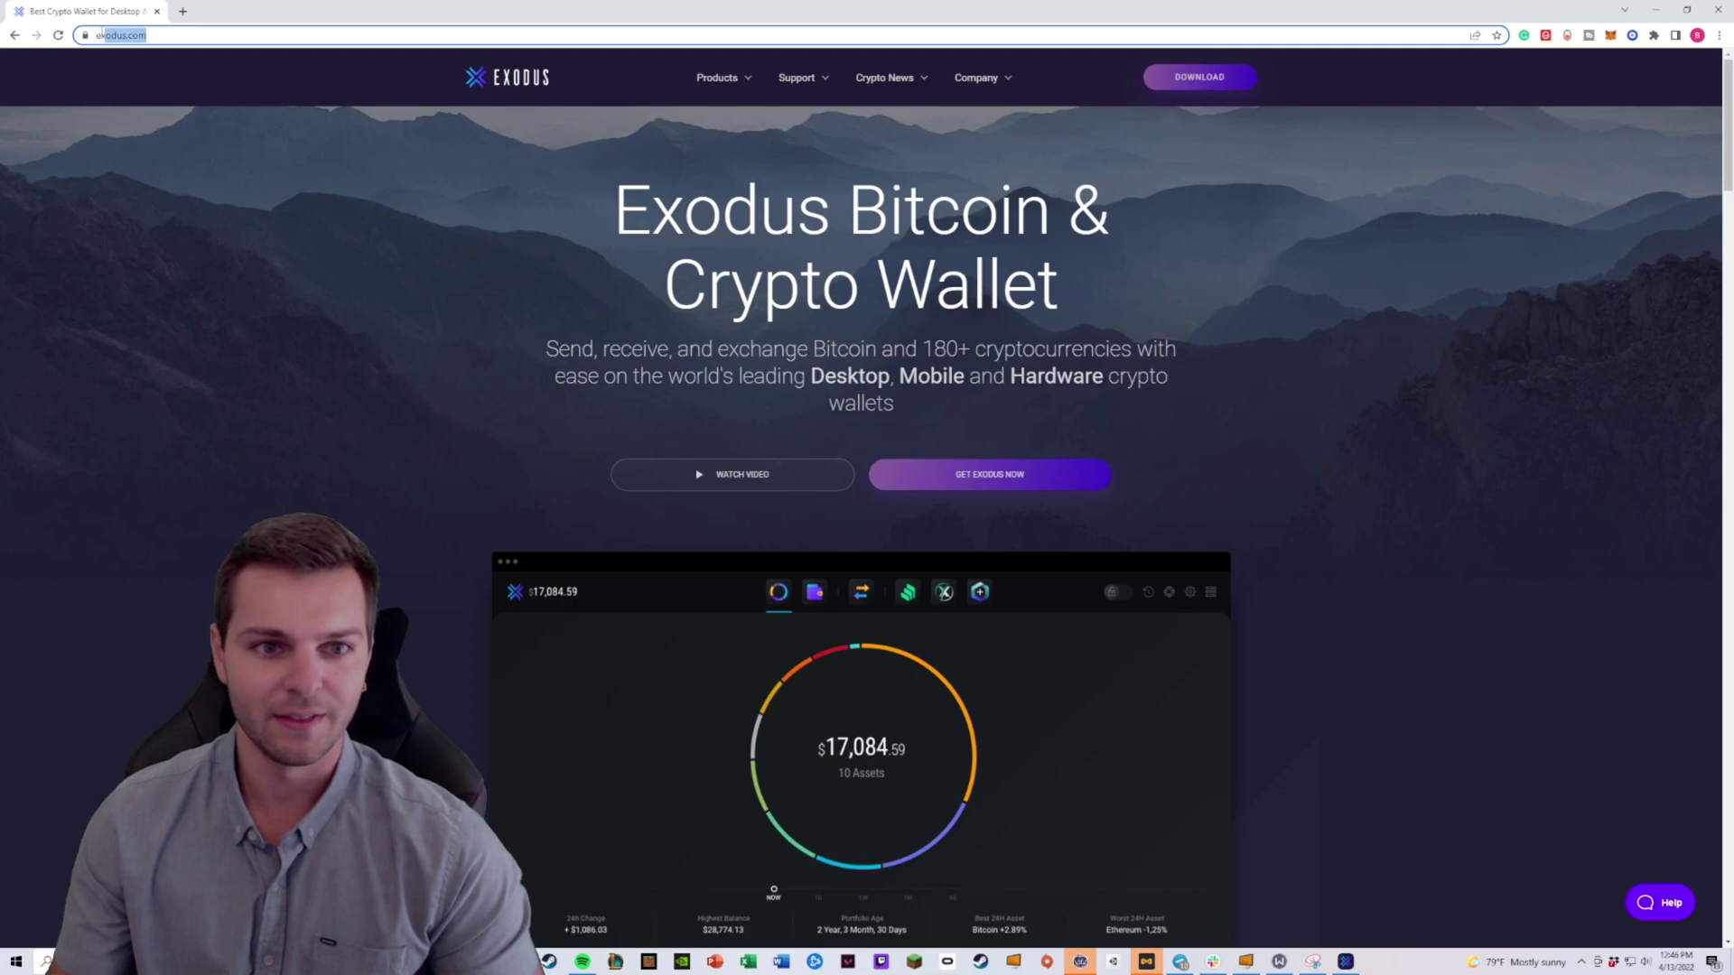
pyautogui.click(339, 77)
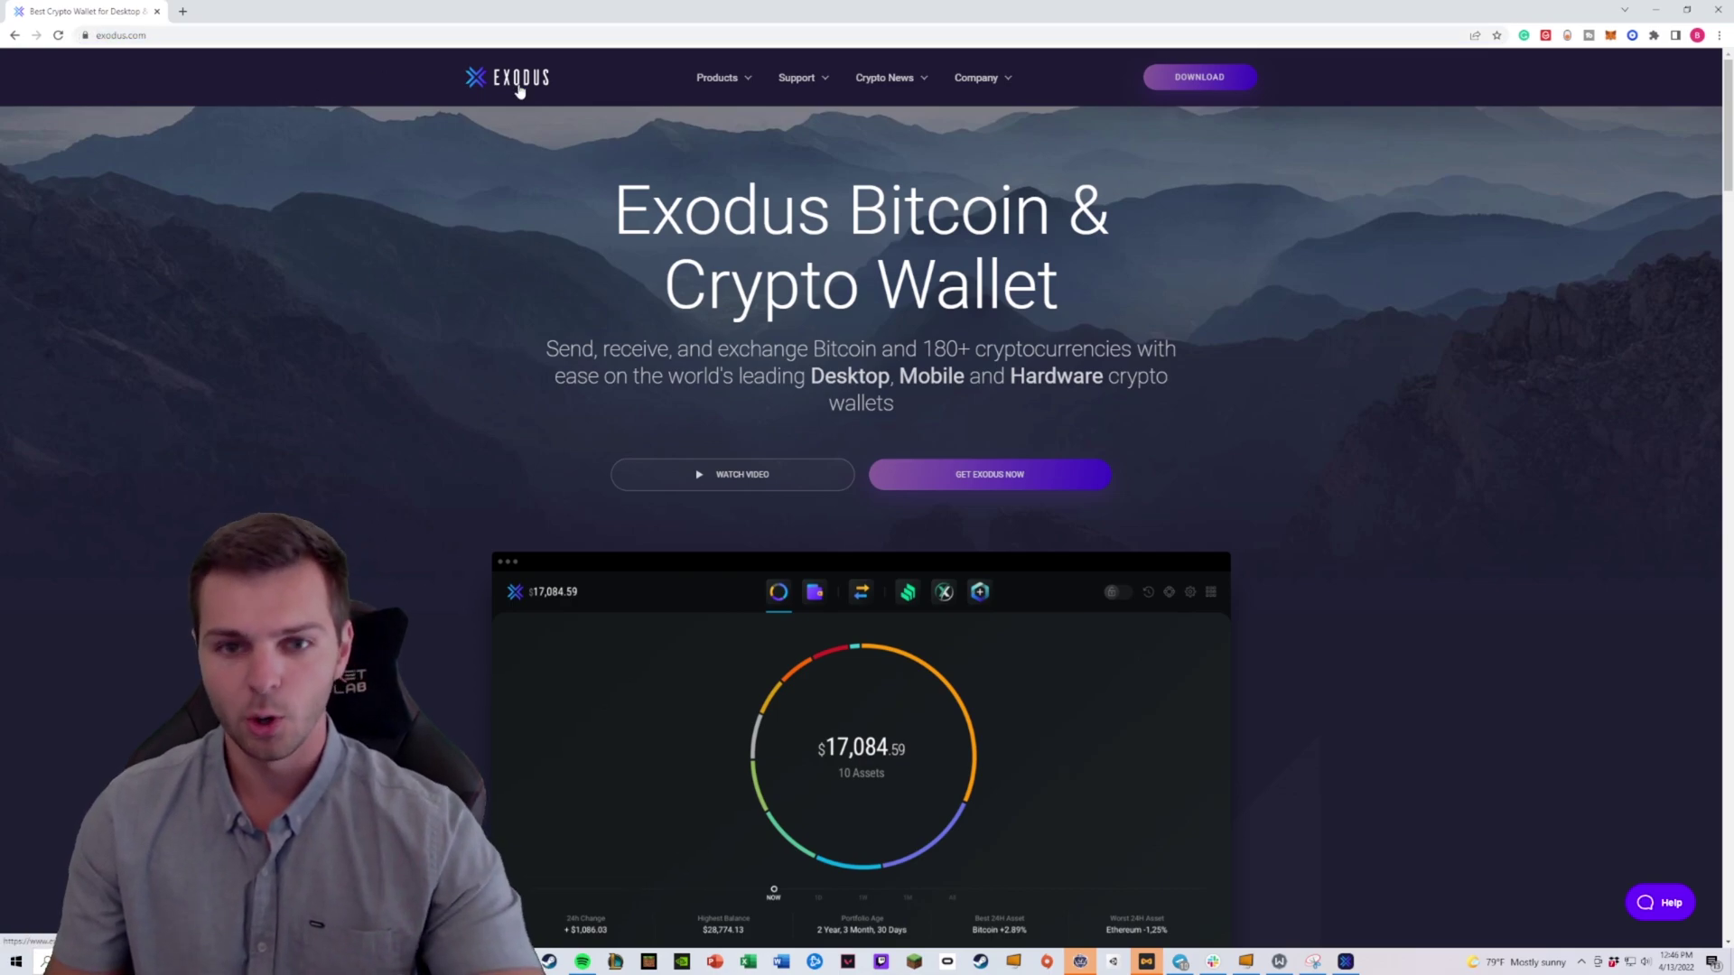
pyautogui.press('F11')
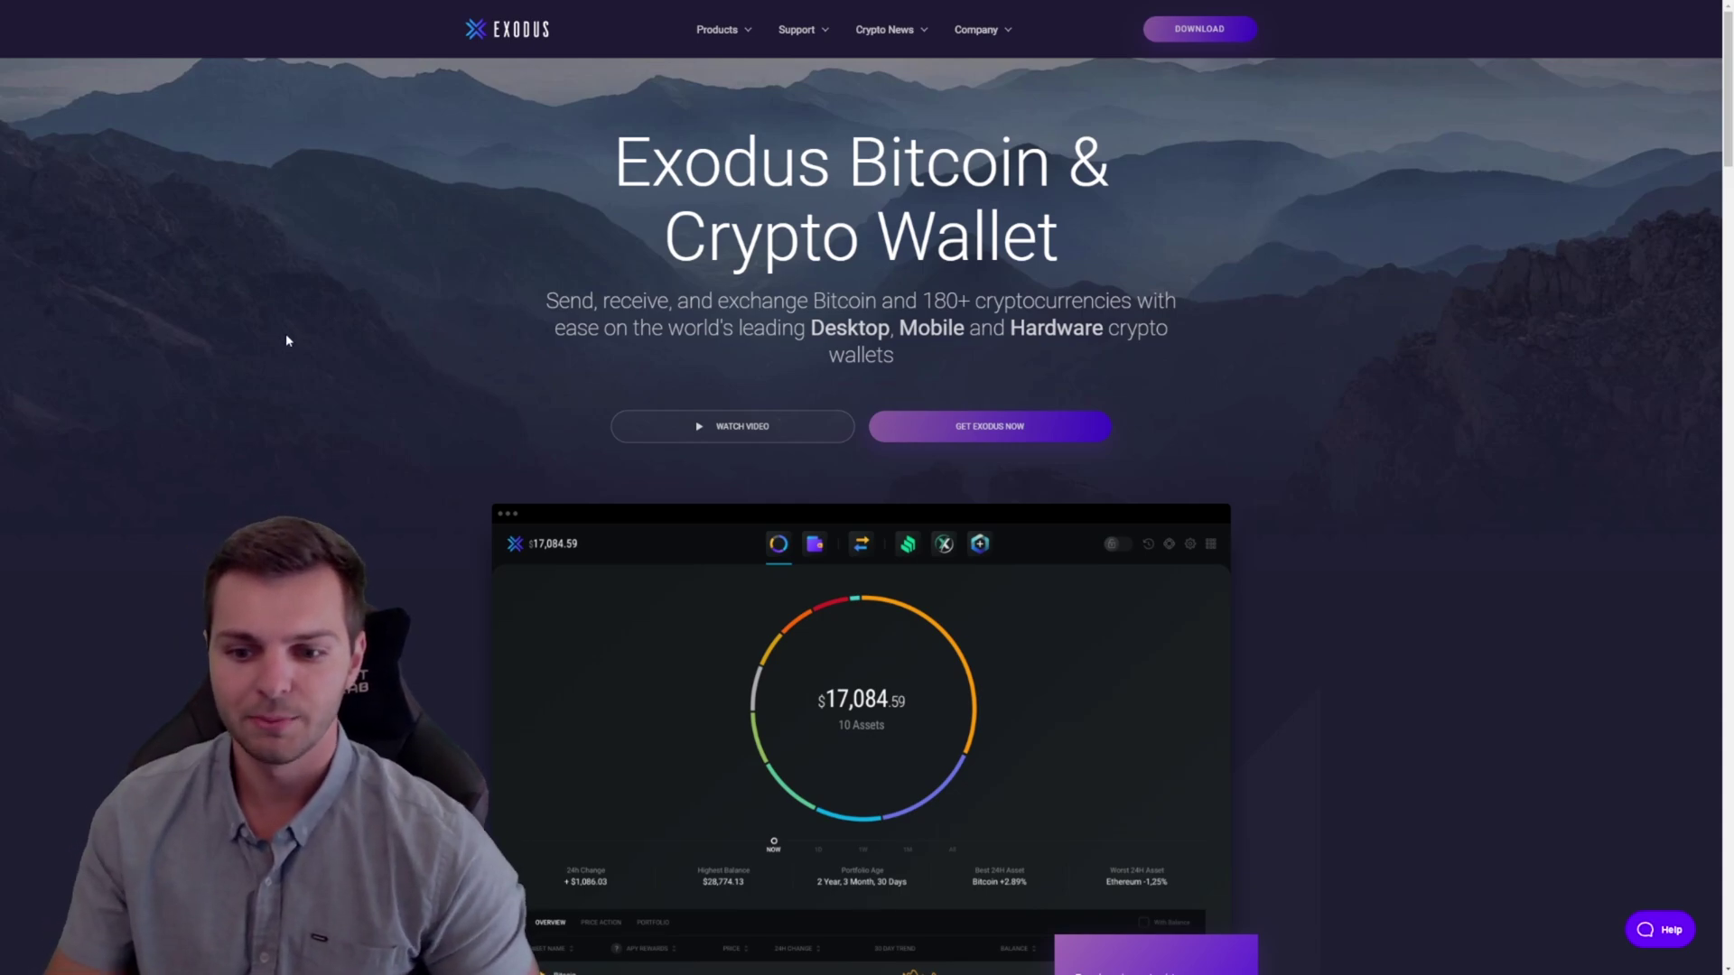
# - Browse down and back up the Exodus homepage, then launch the Exodus desktop wallet from the taskbar
pyautogui.scroll(-3, 351, 368)
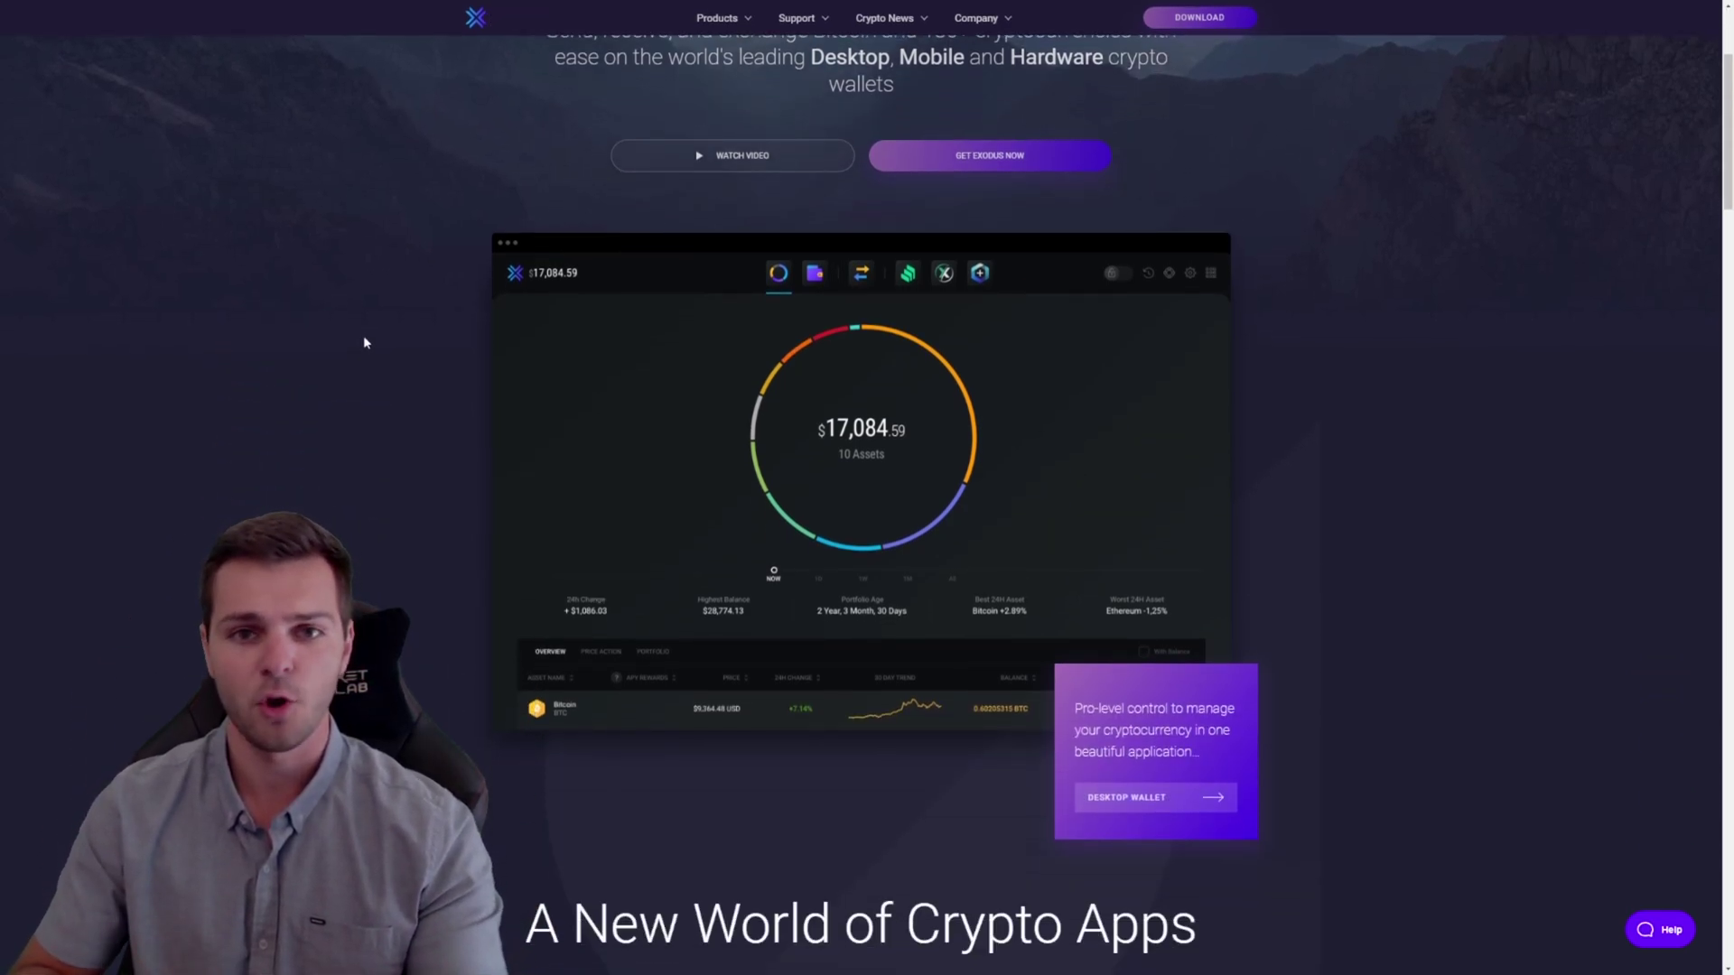
pyautogui.scroll(-4, 363, 330)
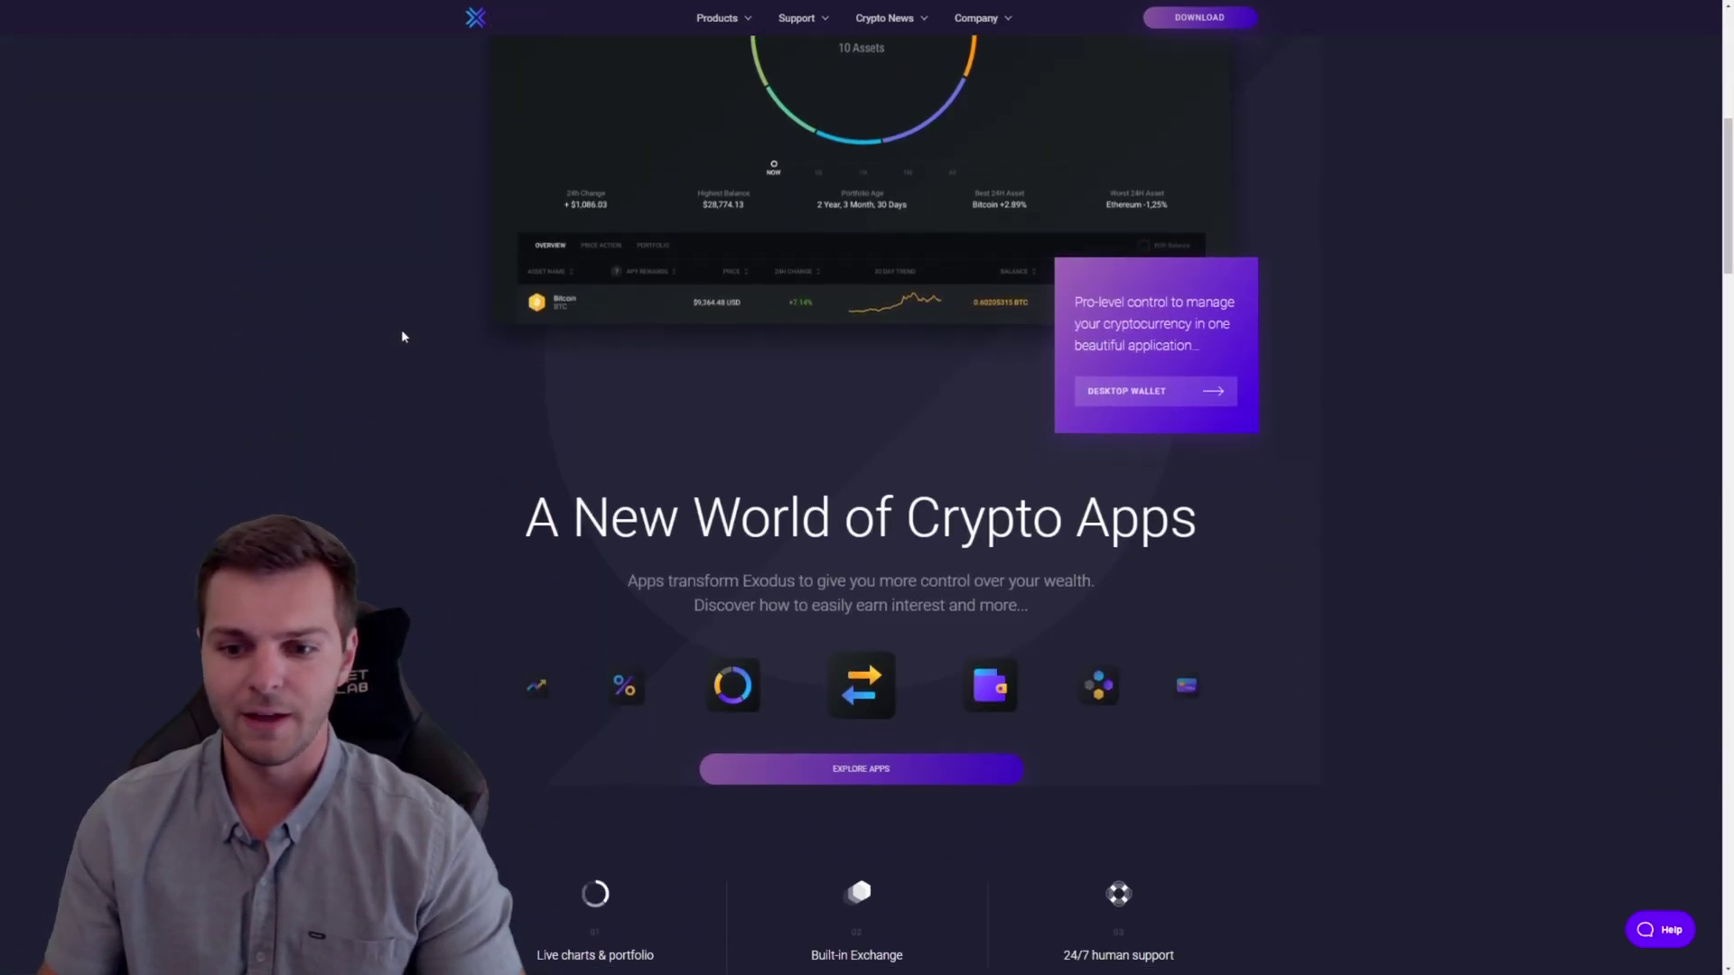
pyautogui.scroll(-6, 403, 325)
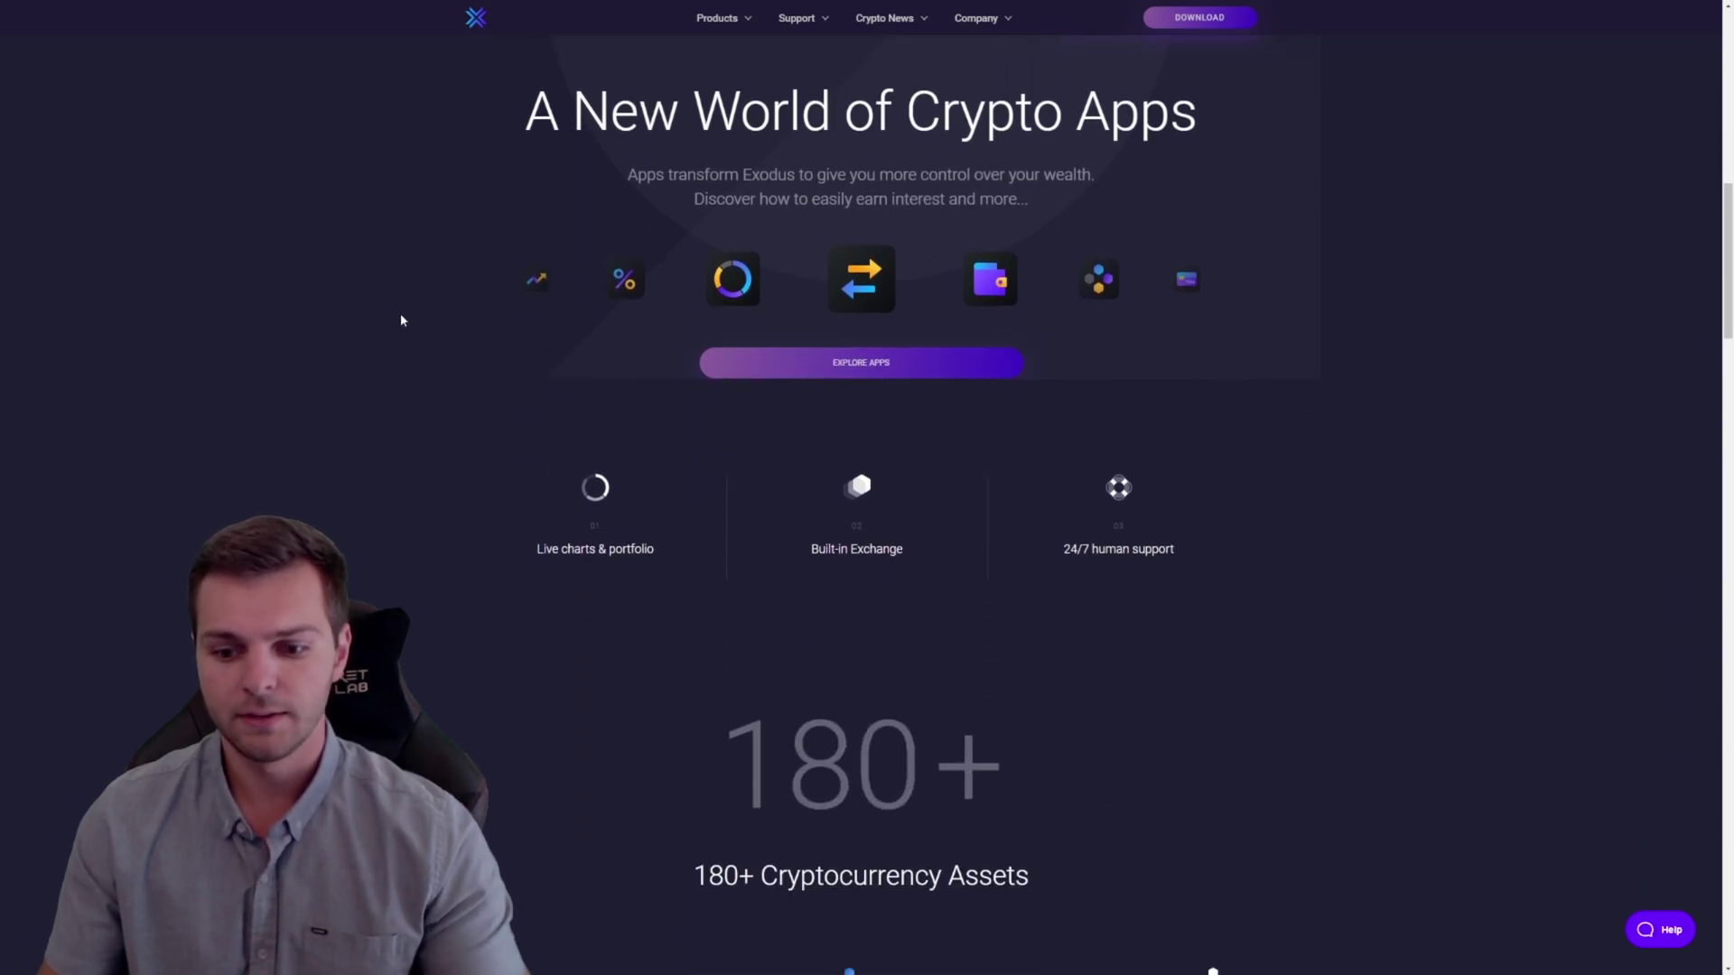
pyautogui.scroll(-6, 397, 307)
pyautogui.scroll(5, 384, 316)
pyautogui.scroll(15, 361, 343)
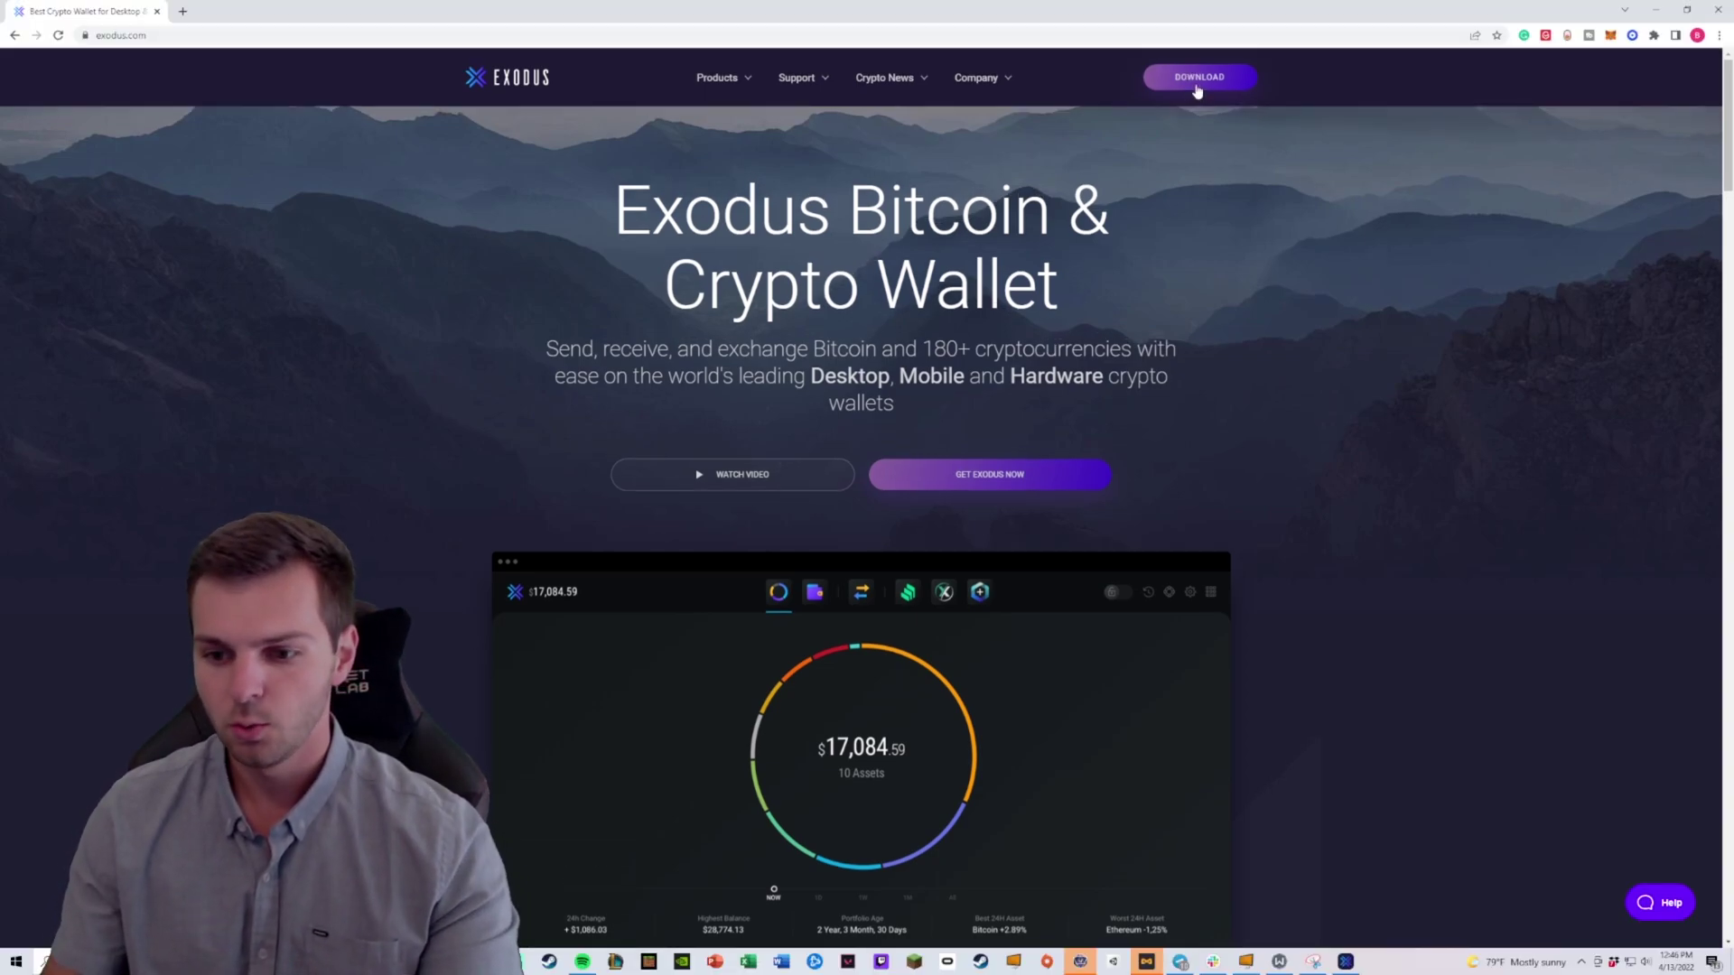
pyautogui.click(1345, 961)
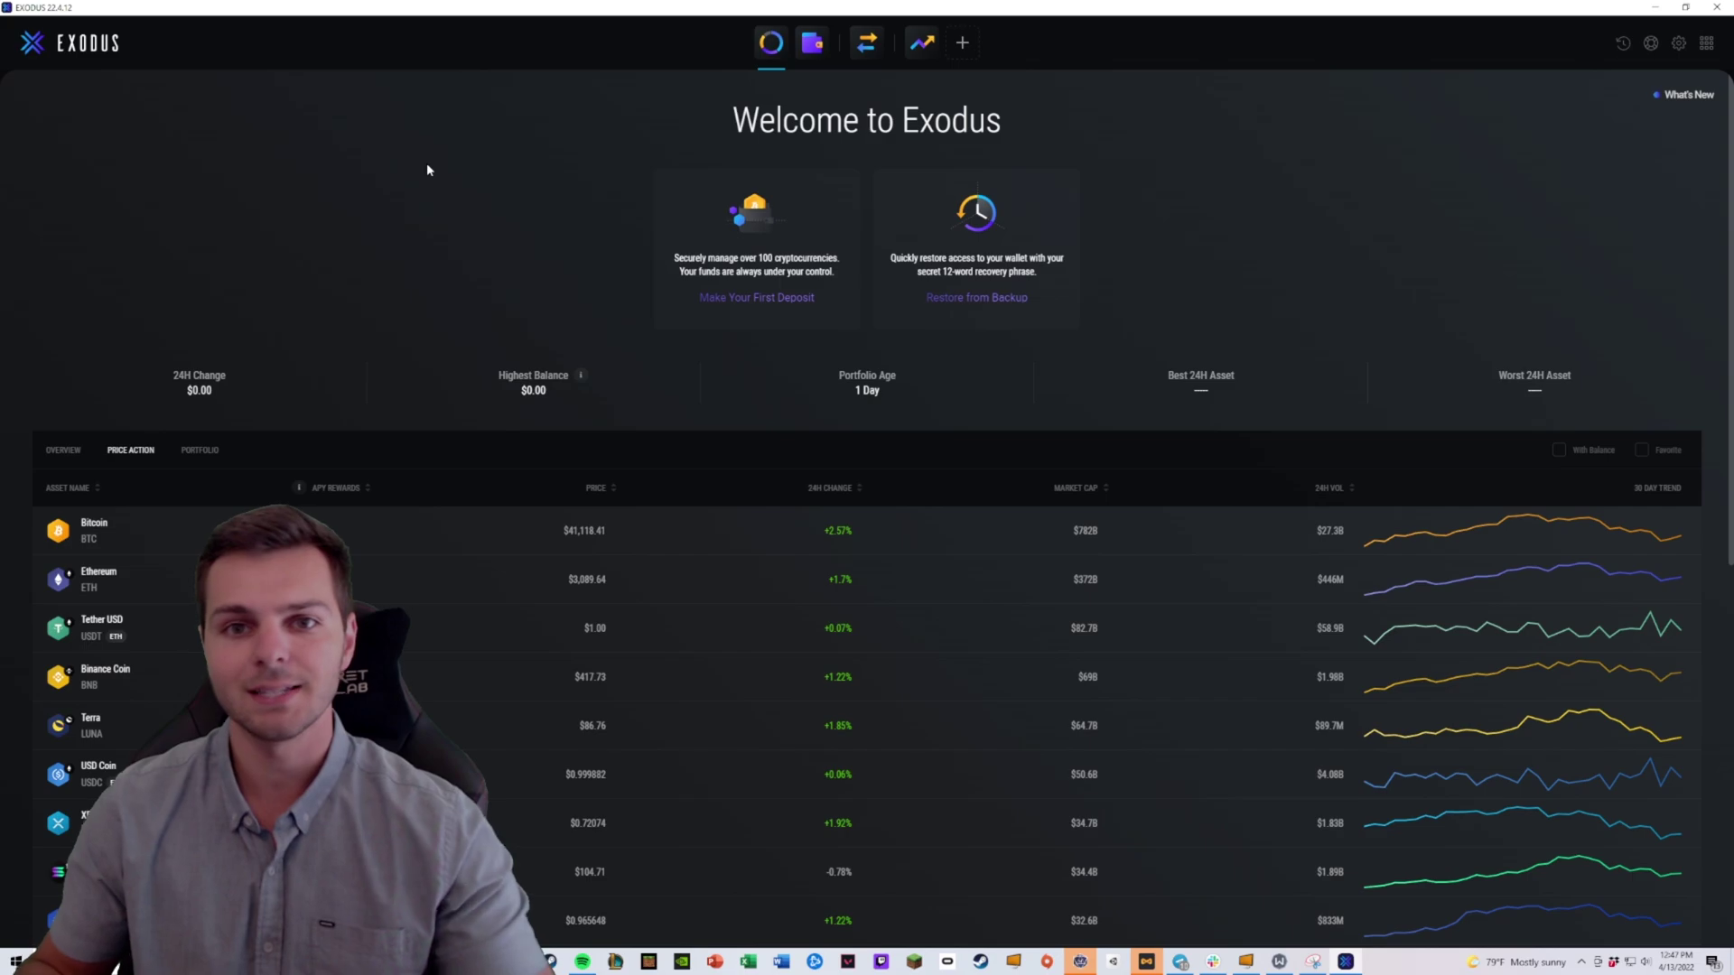
pyautogui.scroll(-2, 446, 298)
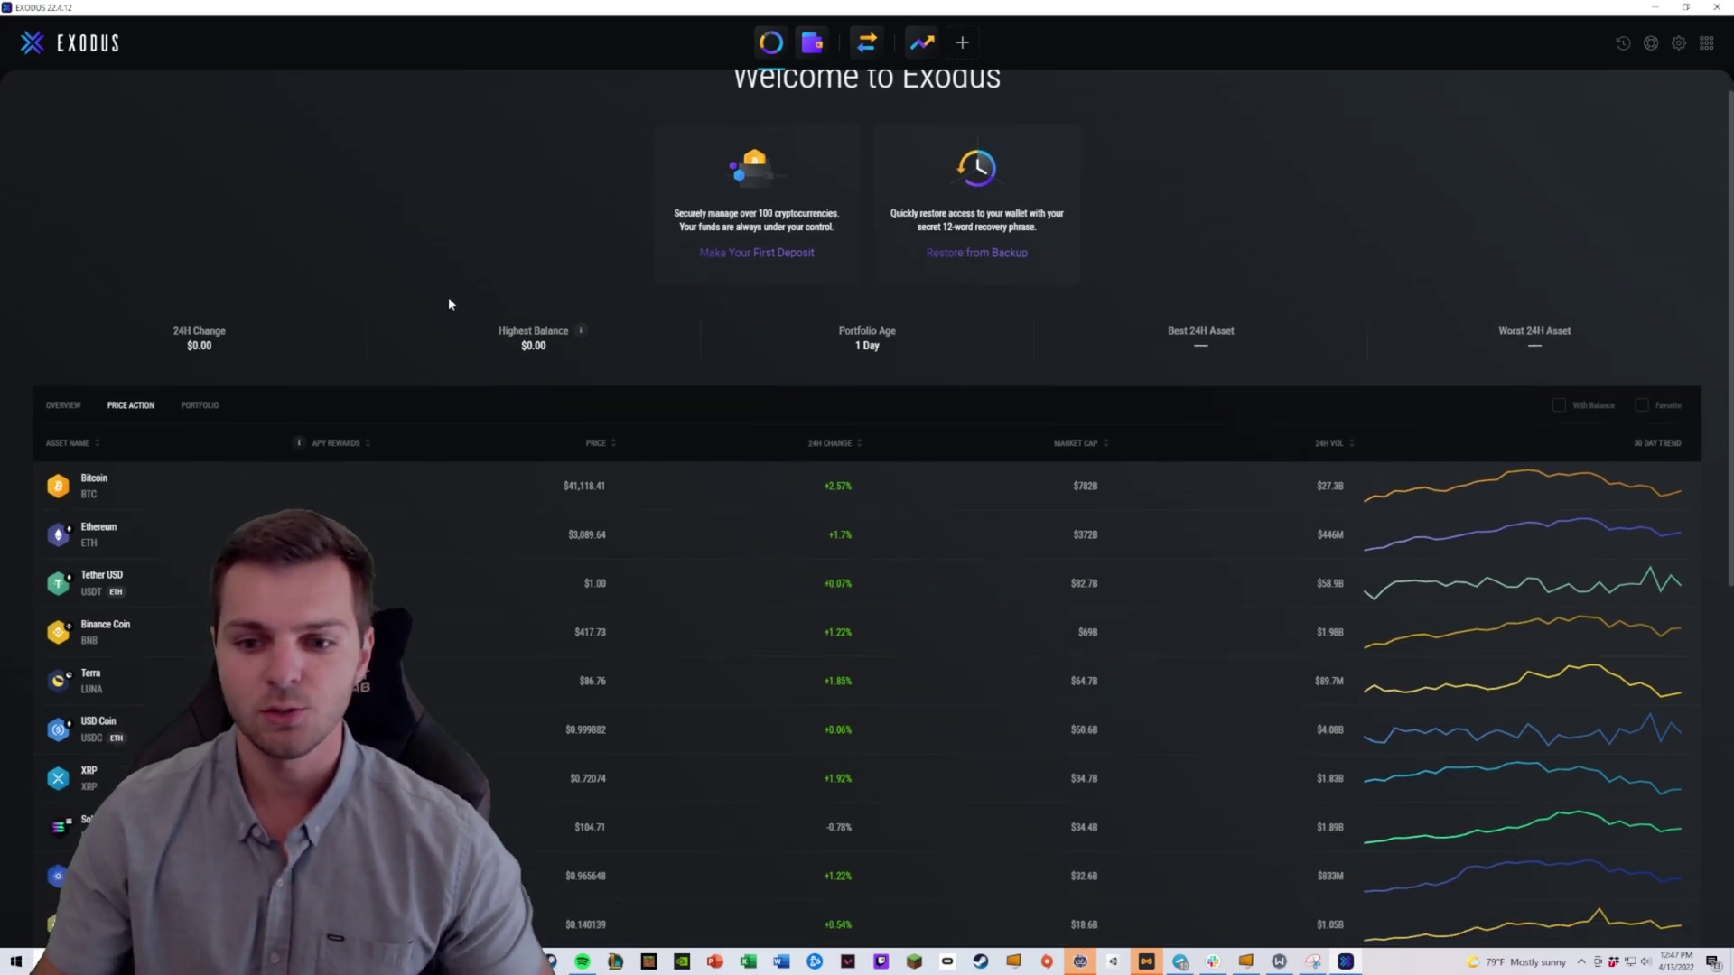
pyautogui.scroll(2, 547, 270)
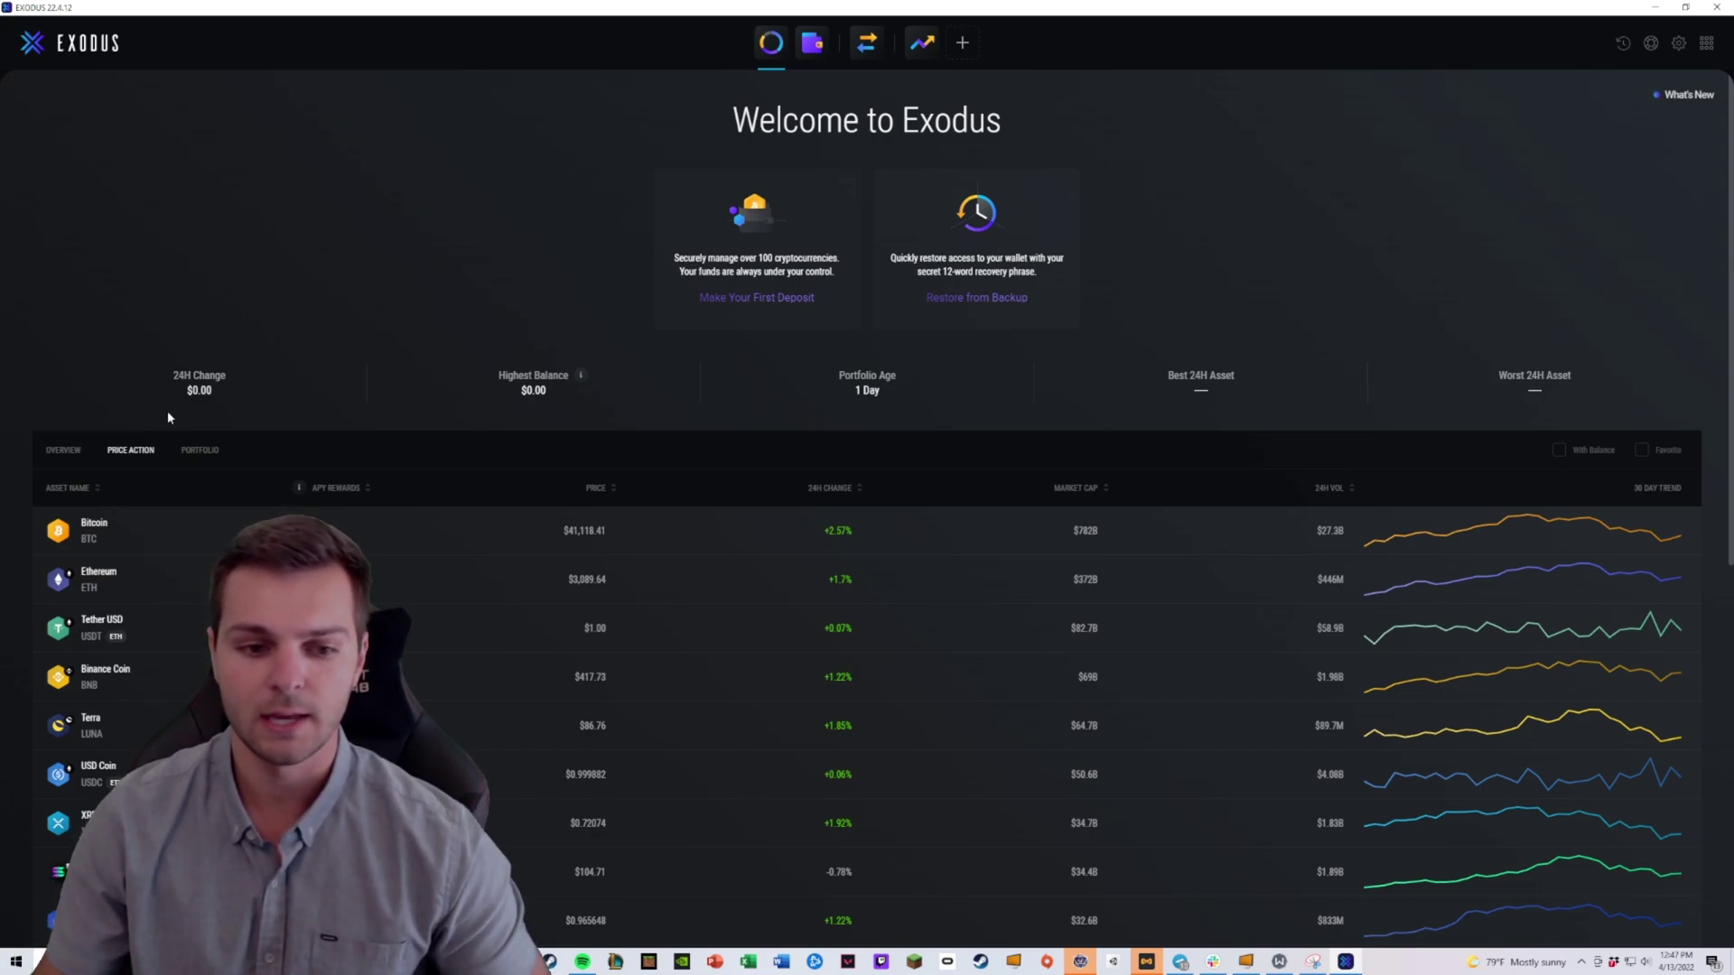
# - Cycle the asset table through Overview and Price Action to the Portfolio view of balances and shares
pyautogui.click(63, 450)
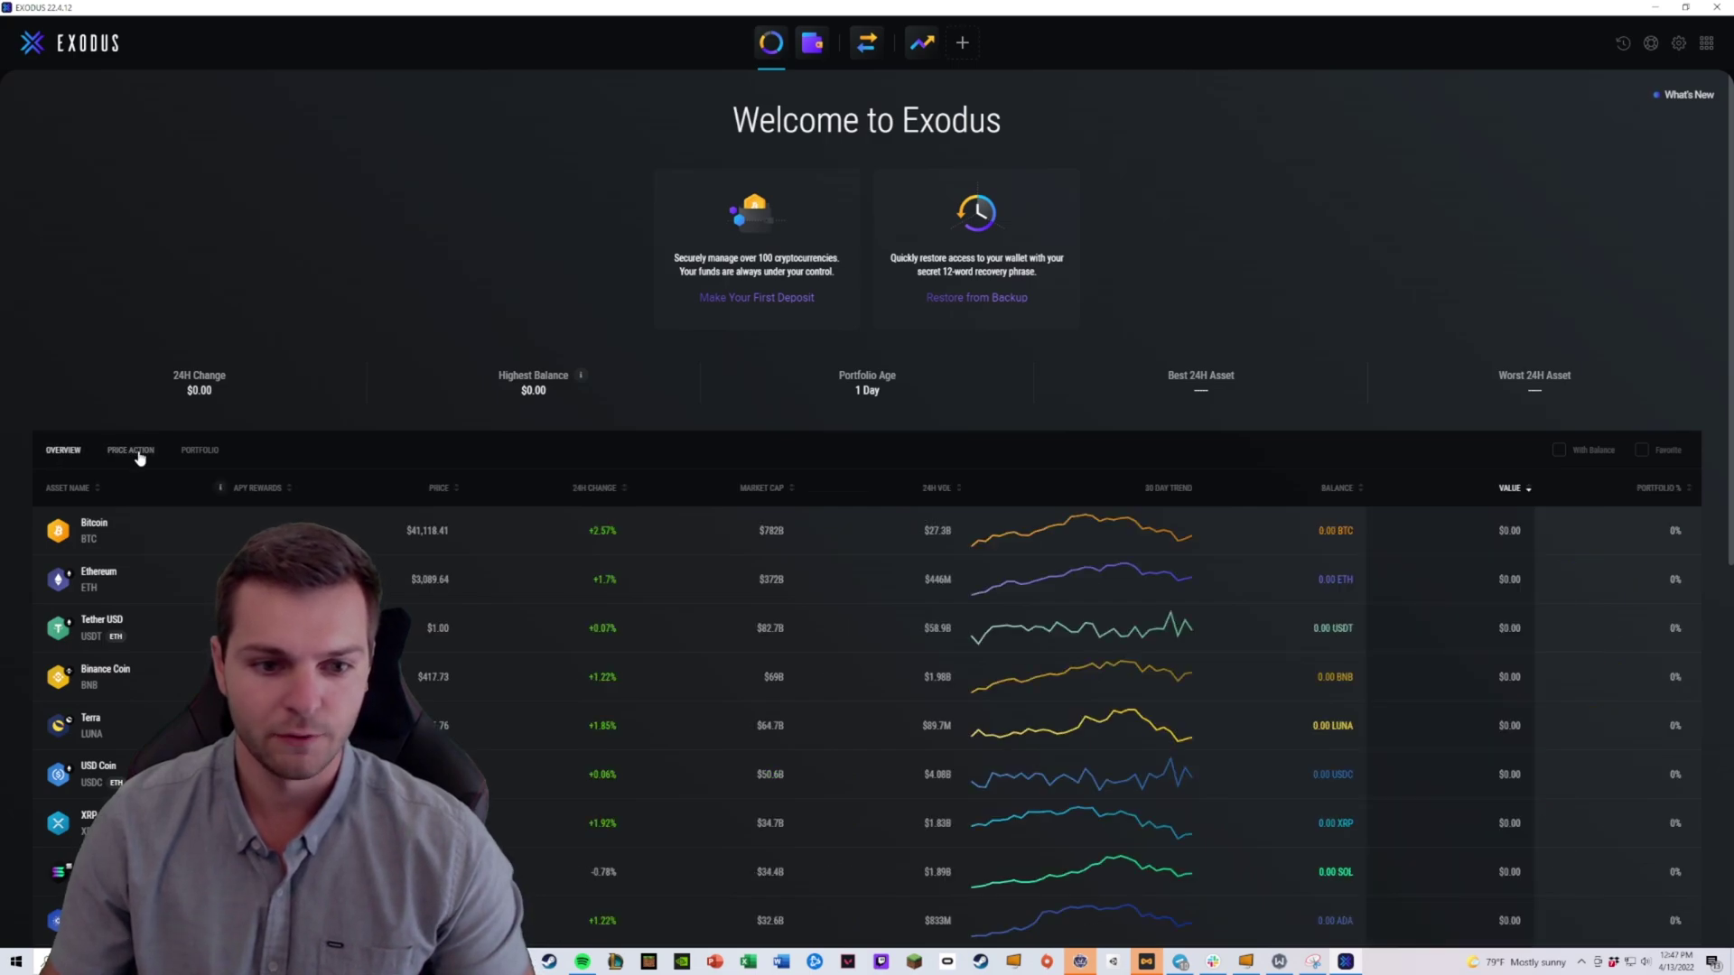
pyautogui.scroll(-3, 260, 497)
pyautogui.scroll(-7, 276, 488)
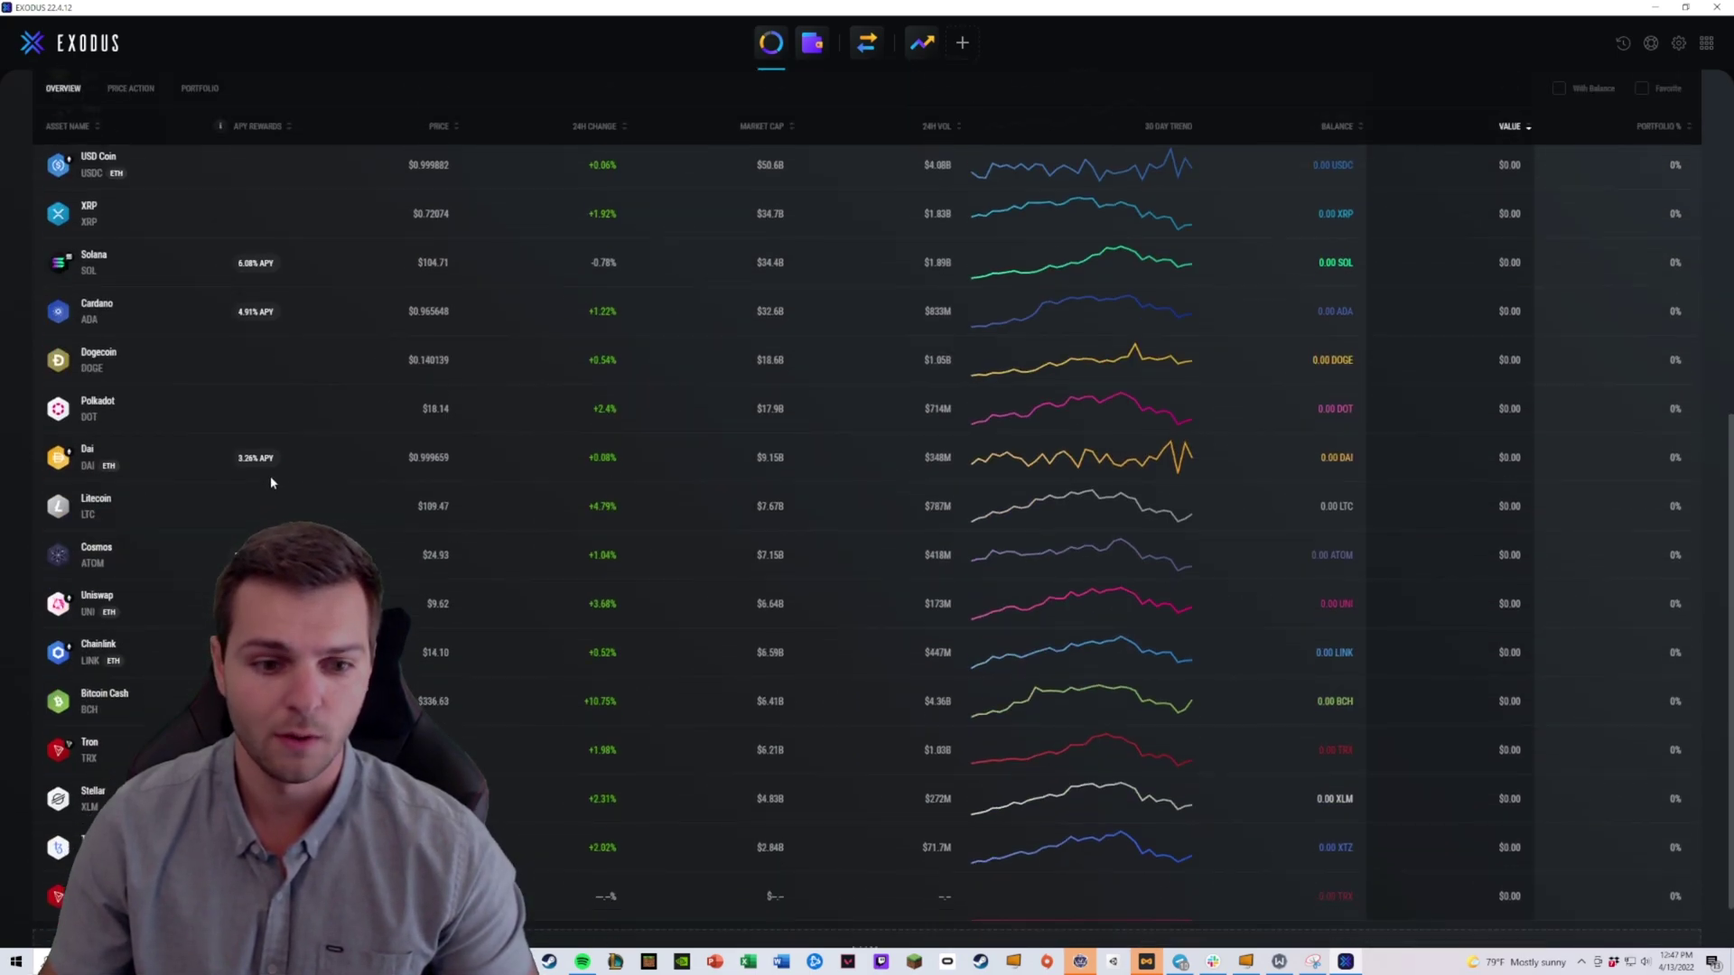
pyautogui.scroll(7, 307, 468)
pyautogui.scroll(3, 314, 465)
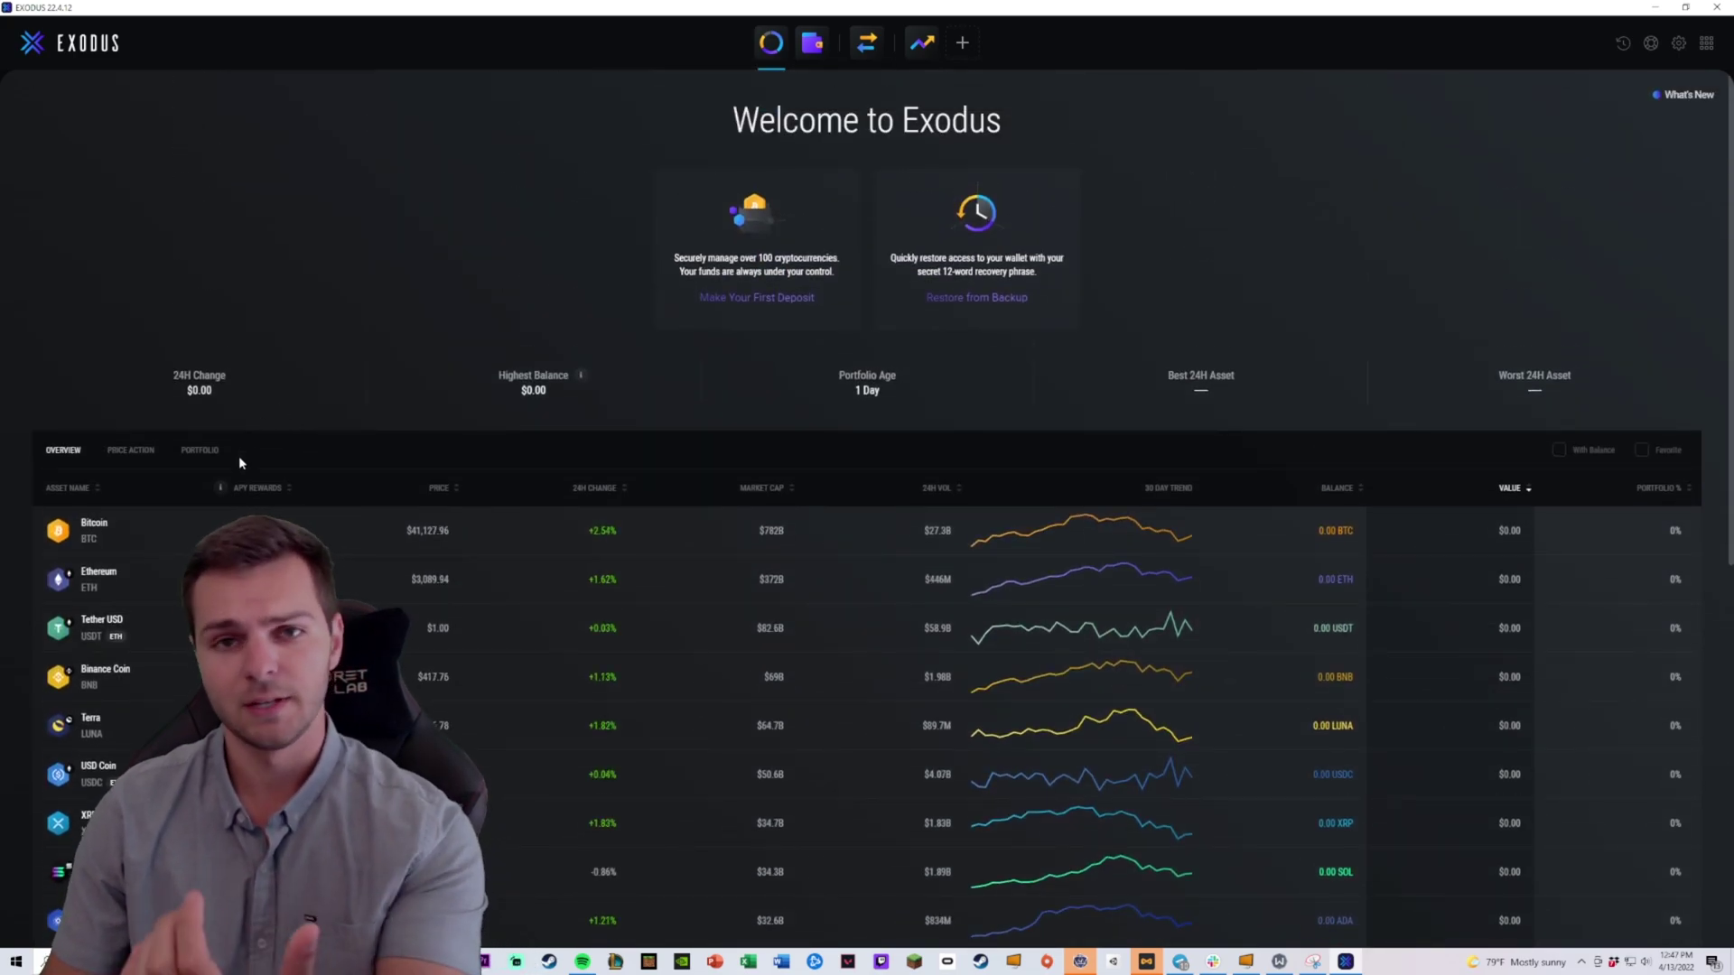
pyautogui.click(146, 459)
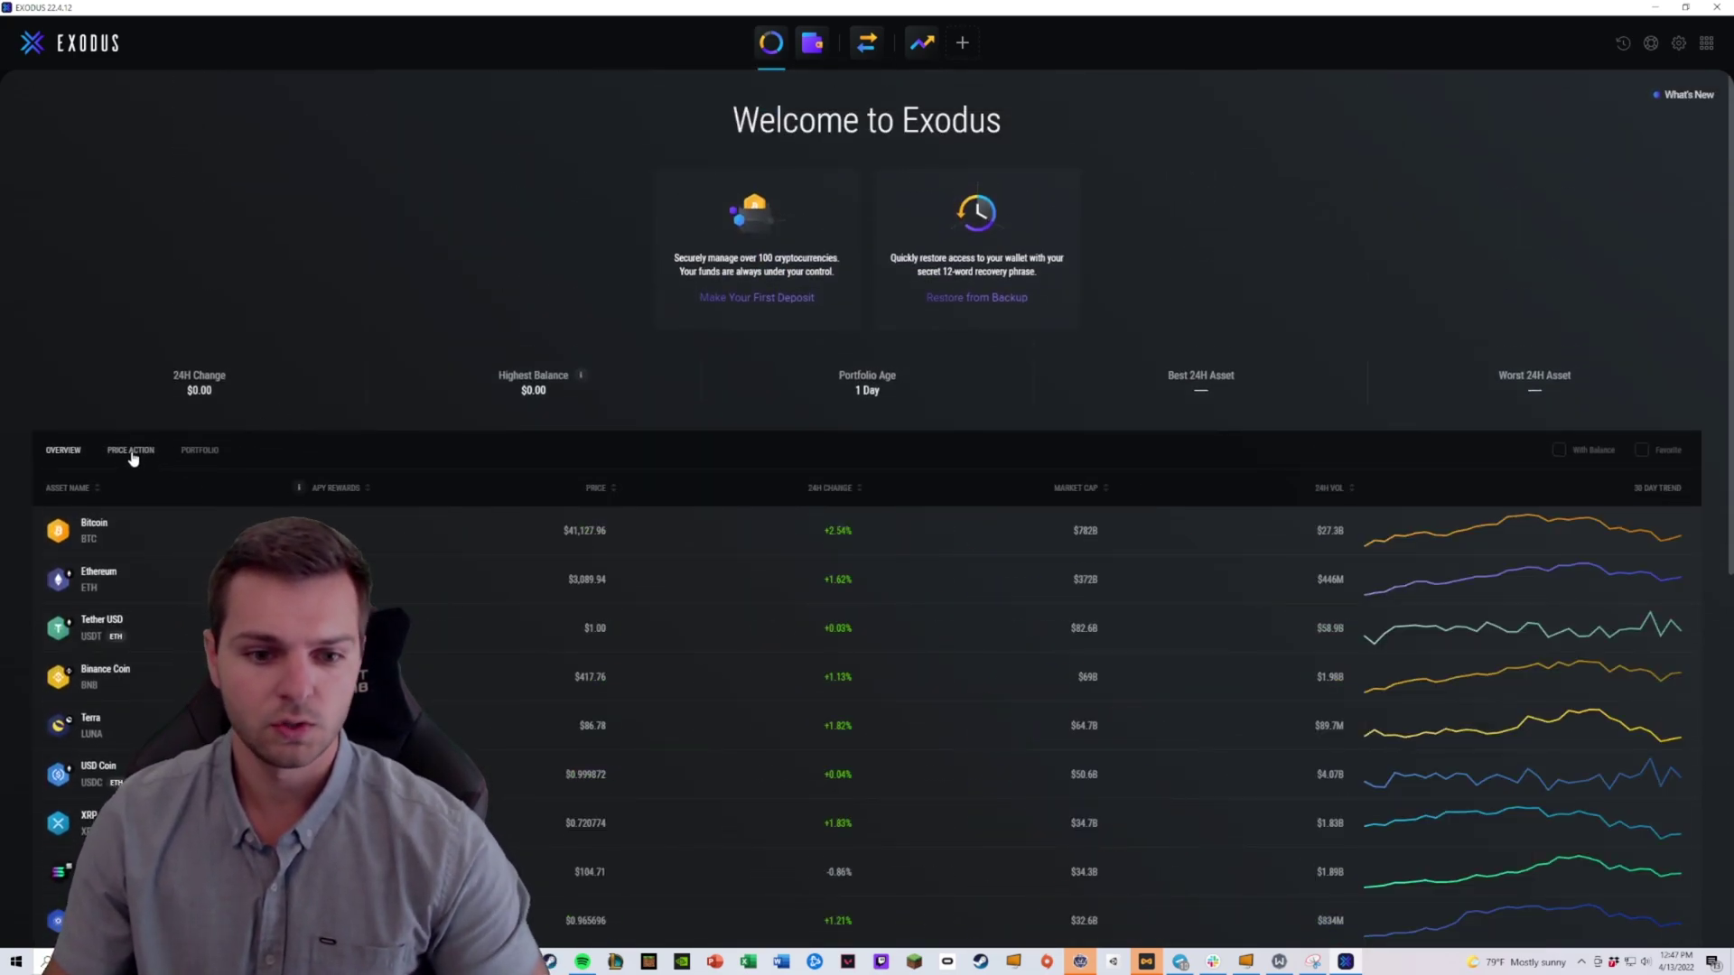
pyautogui.click(193, 451)
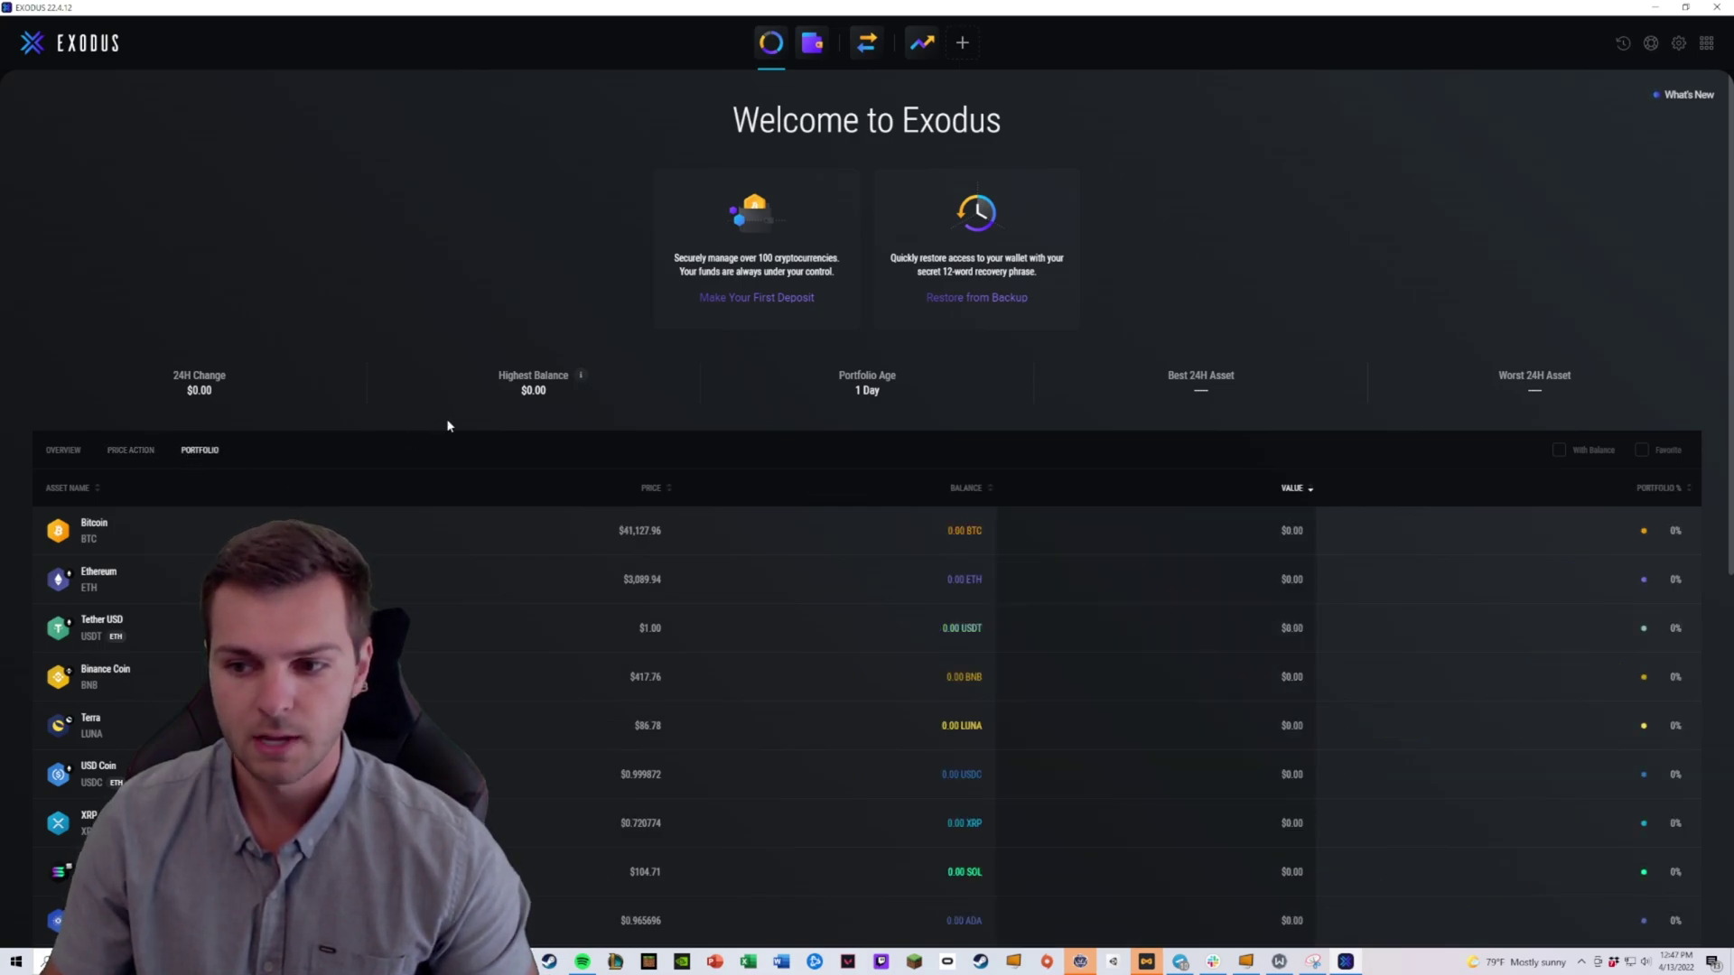
pyautogui.scroll(-2, 623, 392)
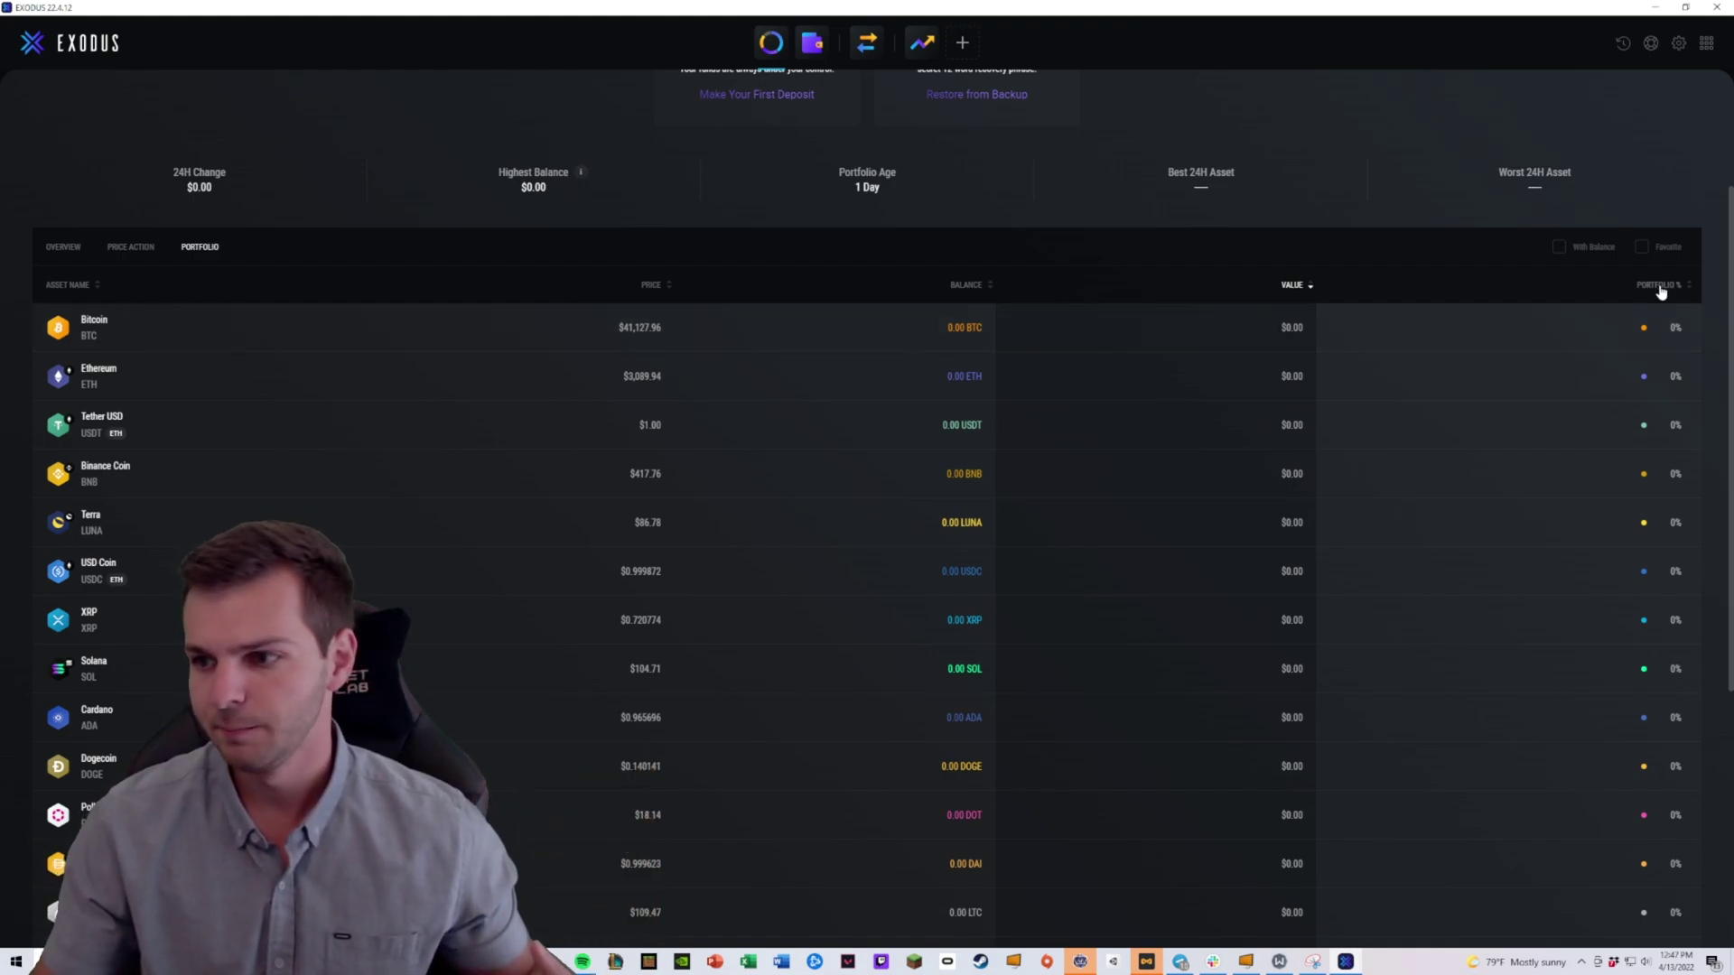
pyautogui.click(1678, 333)
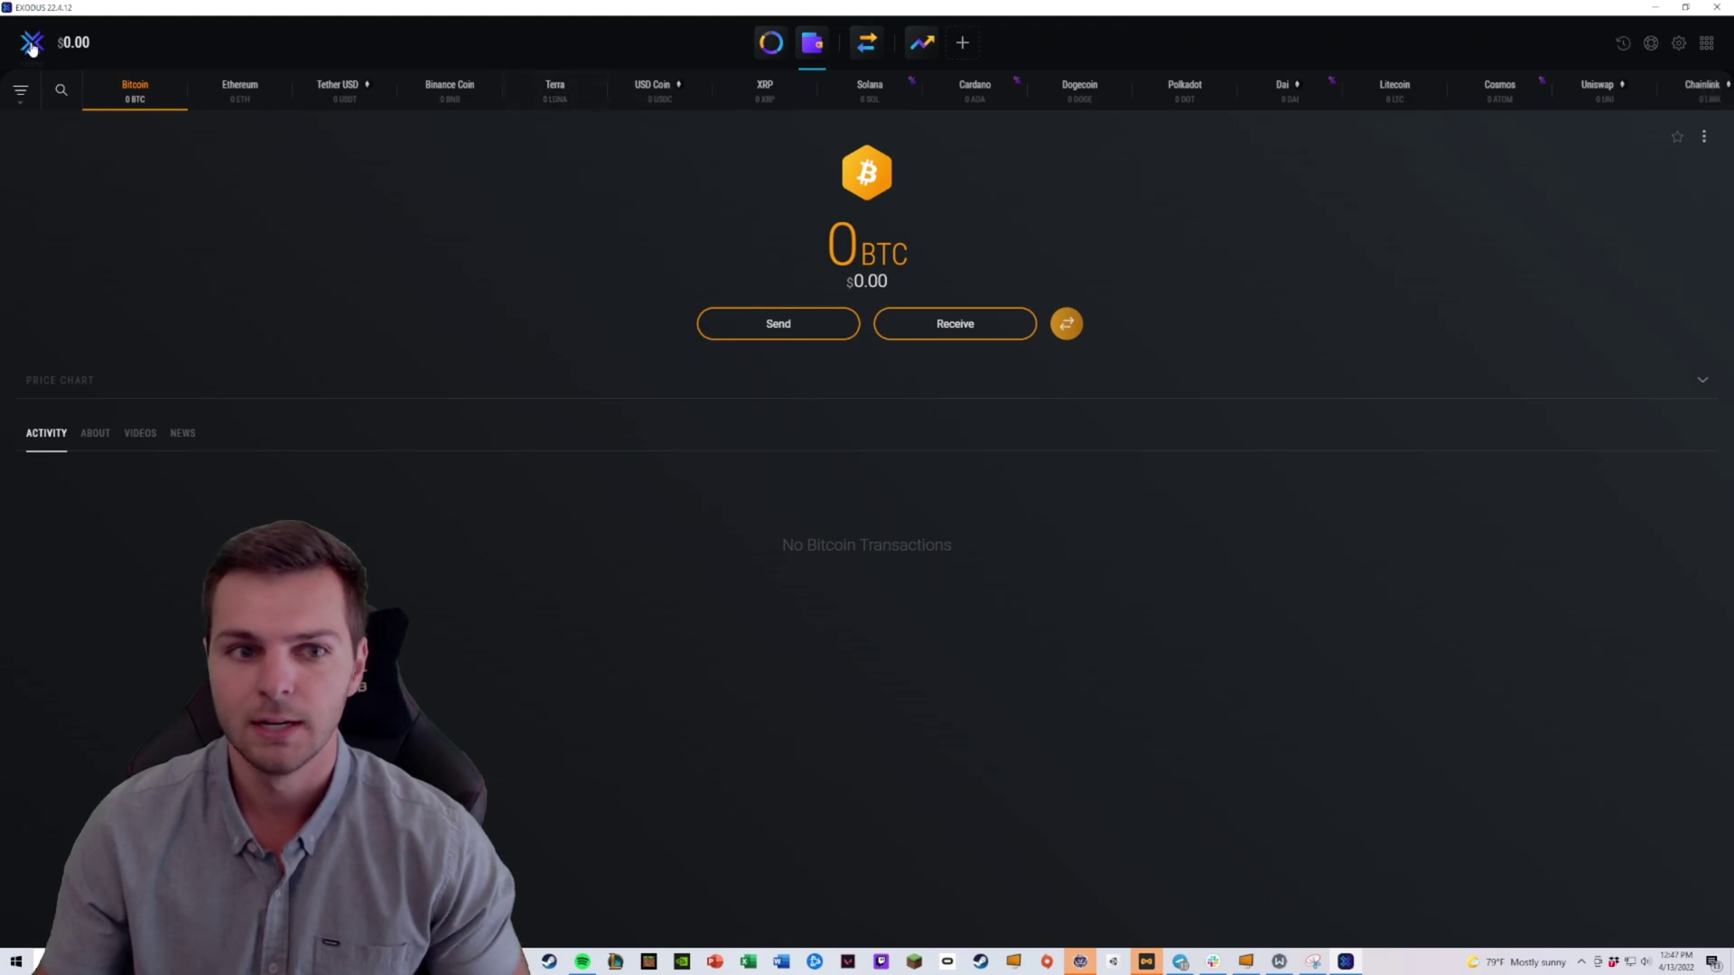
pyautogui.click(770, 43)
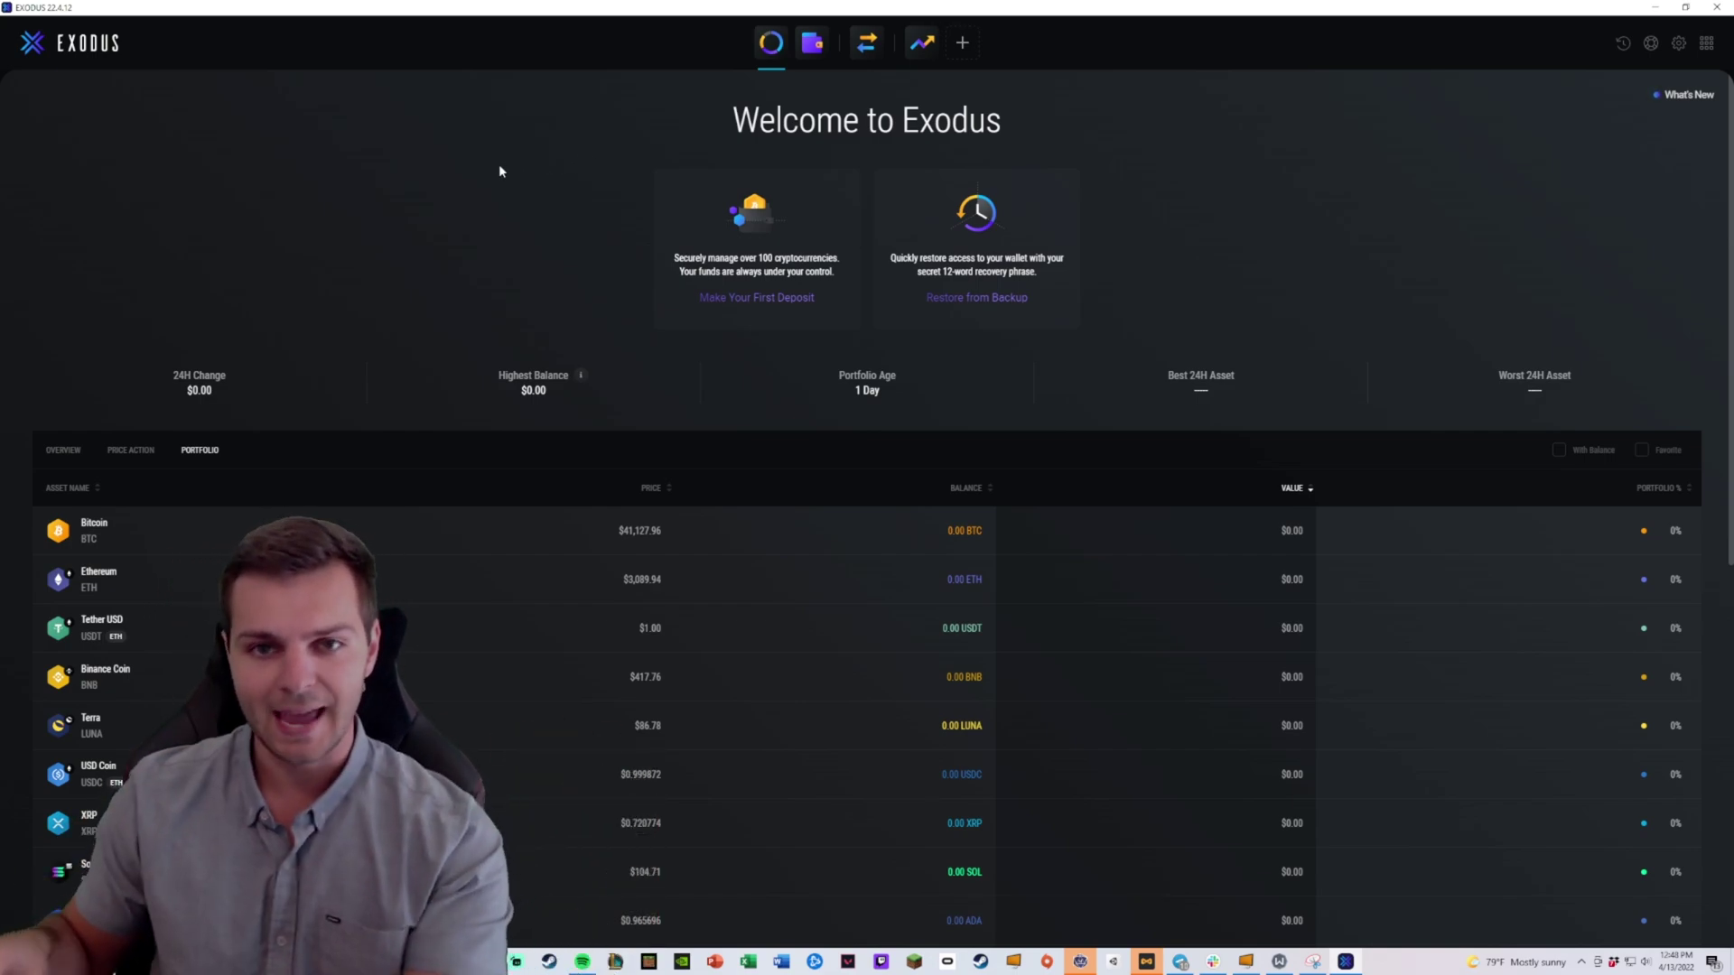
# - Open the Bitcoin wallet page from the Wallet toolbar icon
pyautogui.click(810, 50)
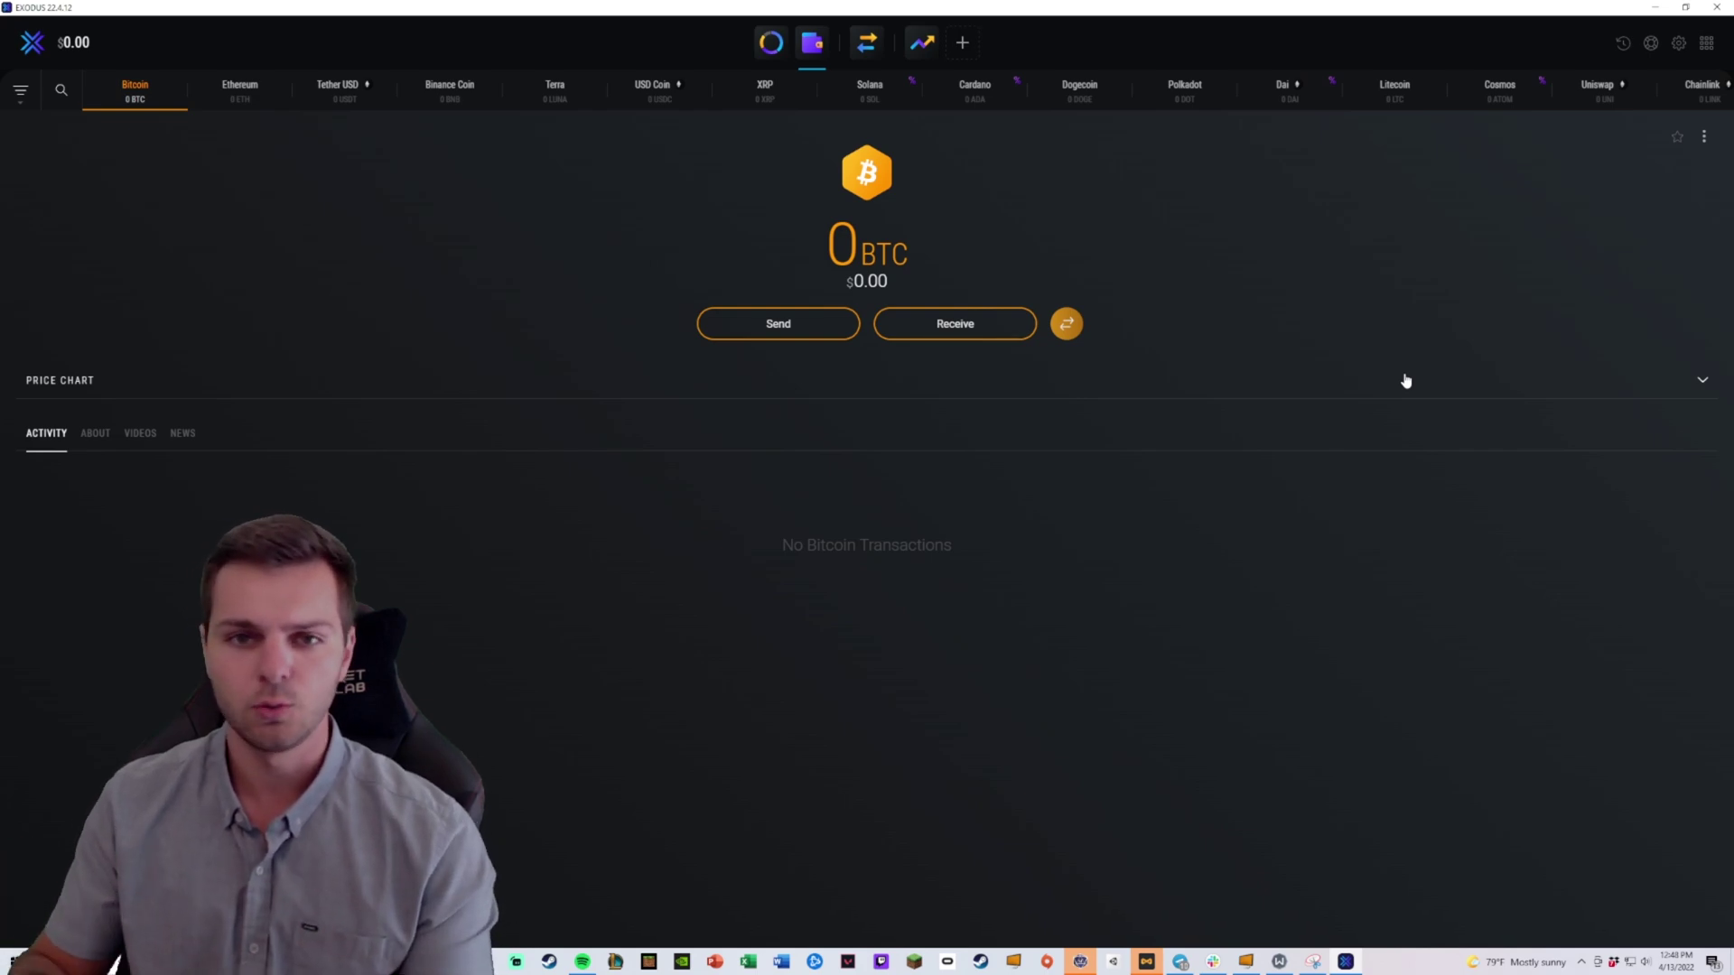
# - Copy the Bitcoin address from the Receive panel, then close the panel
pyautogui.click(983, 323)
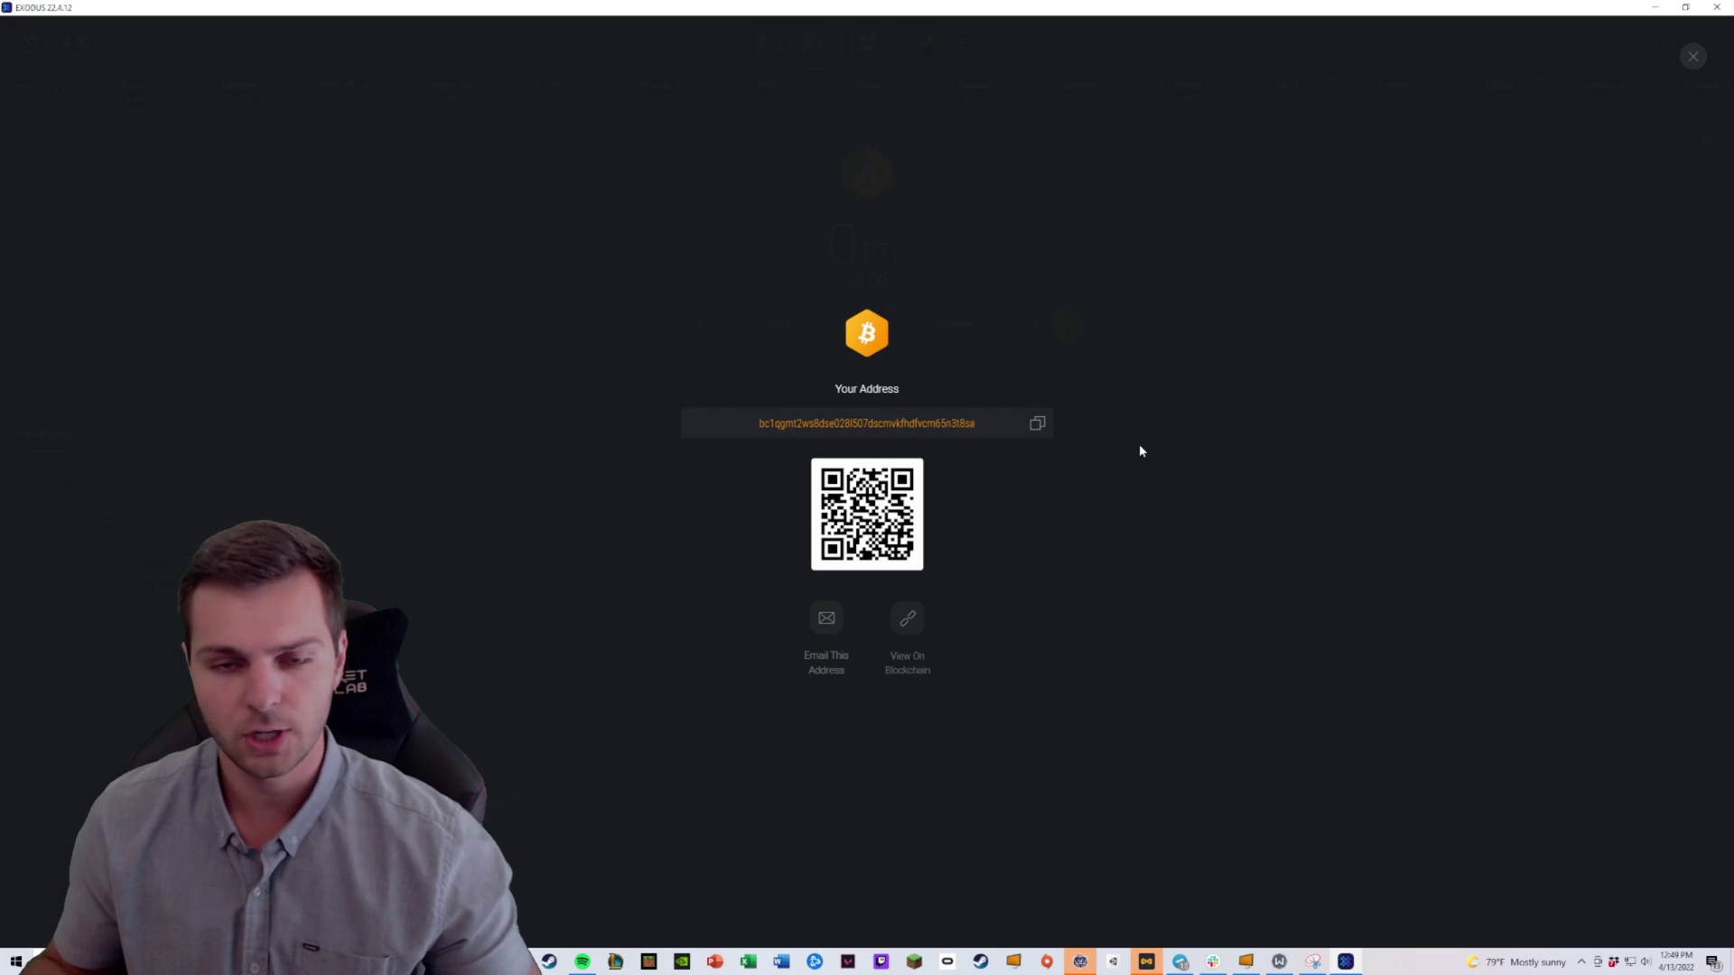
pyautogui.click(1040, 424)
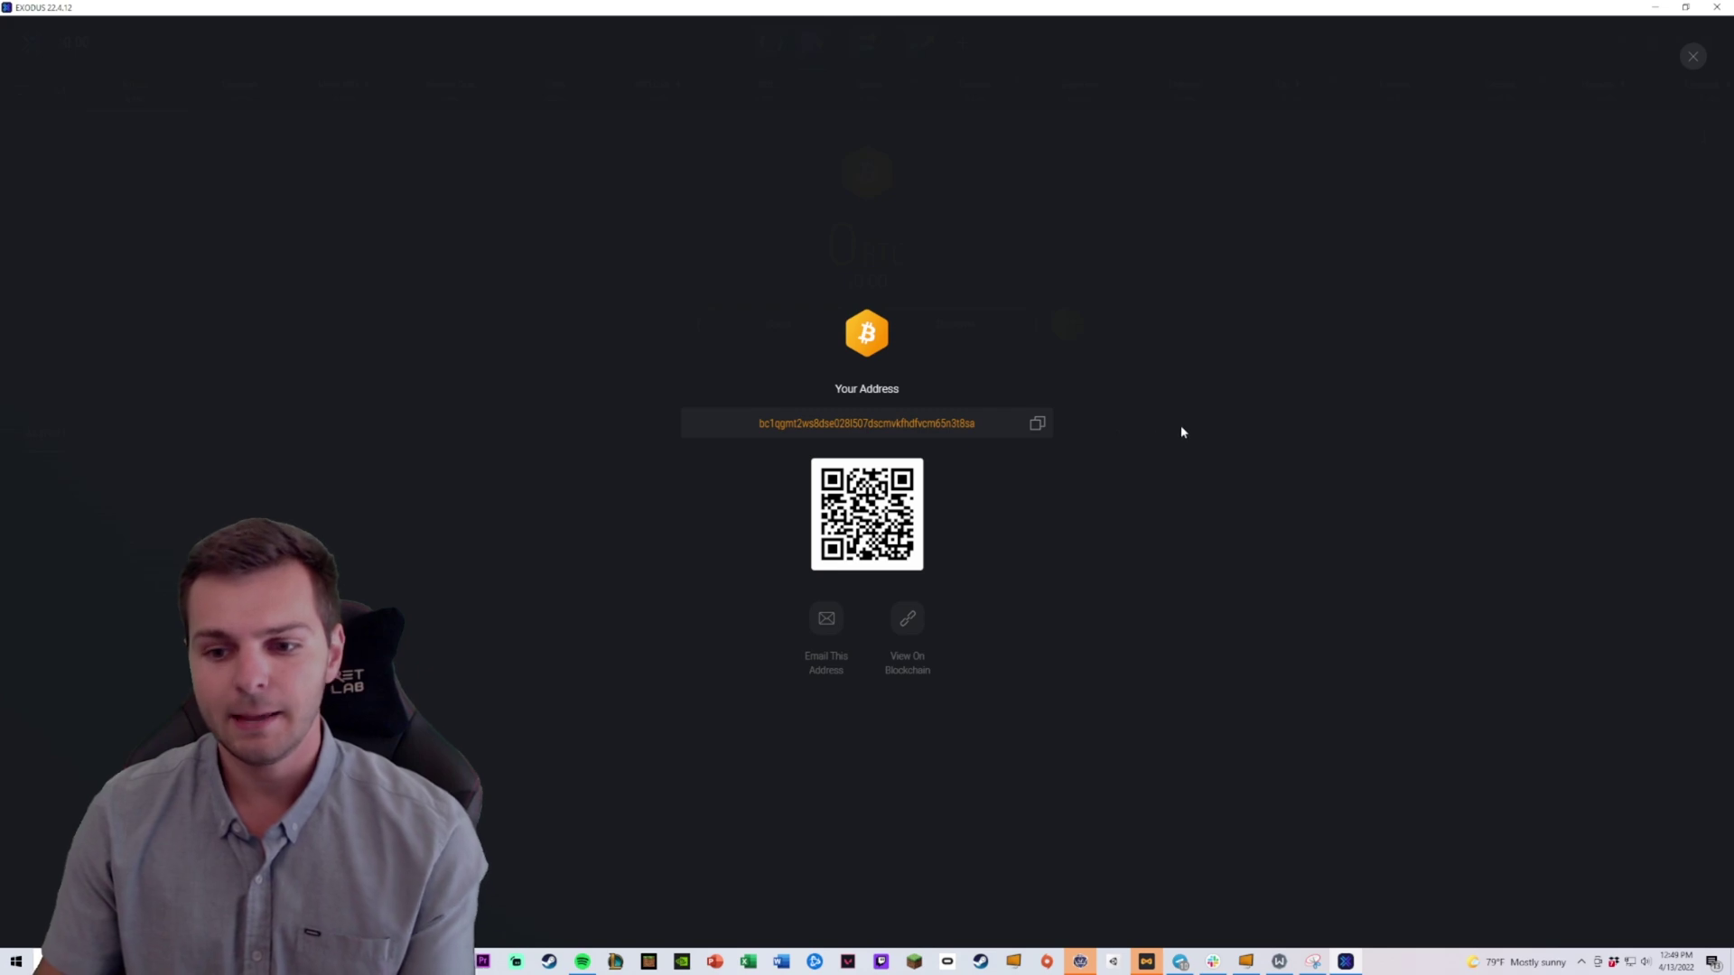
pyautogui.click(1172, 428)
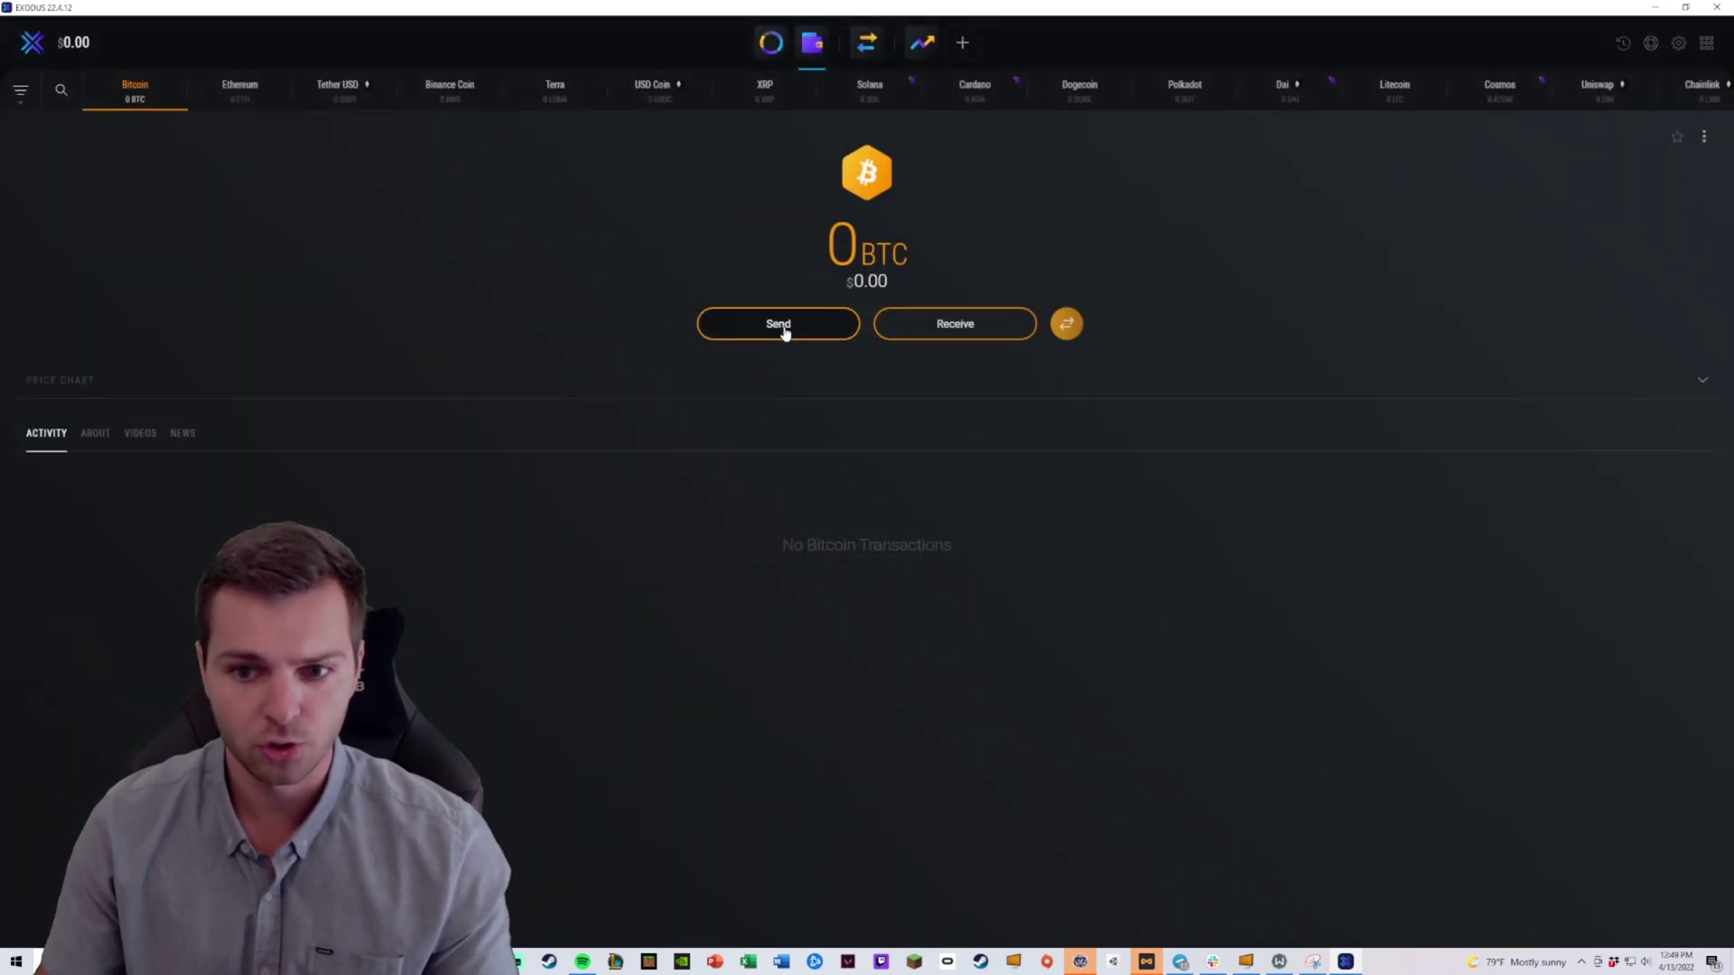
pyautogui.click(782, 326)
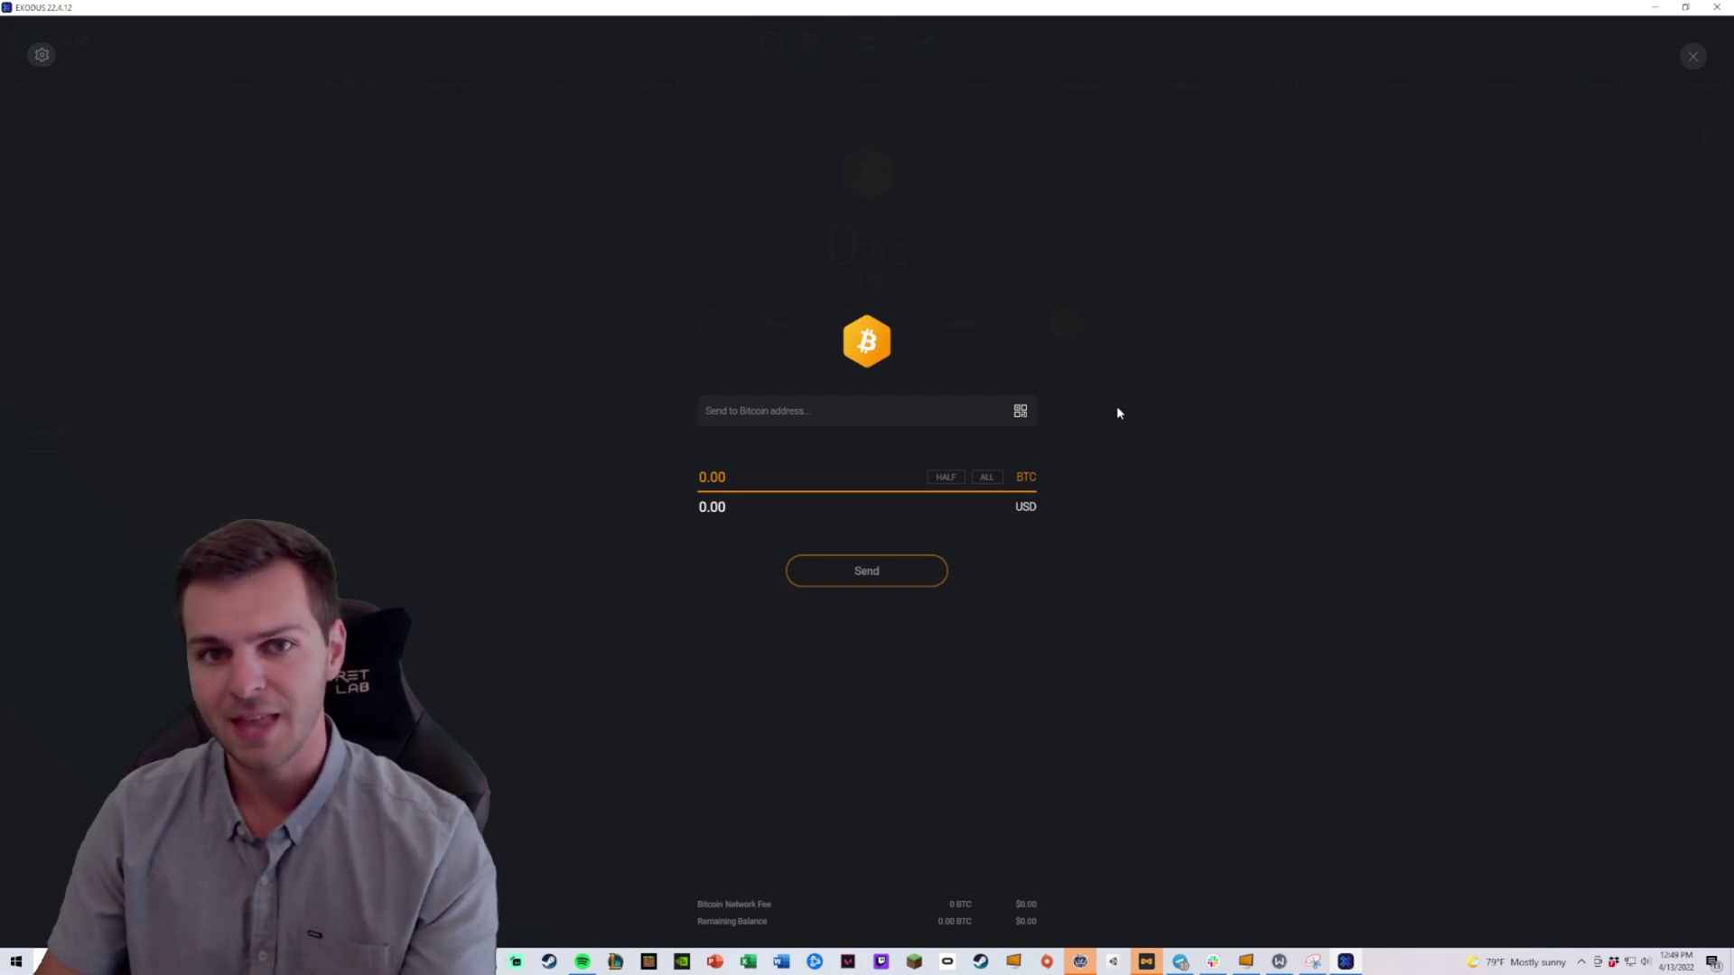
pyautogui.press('Escape')
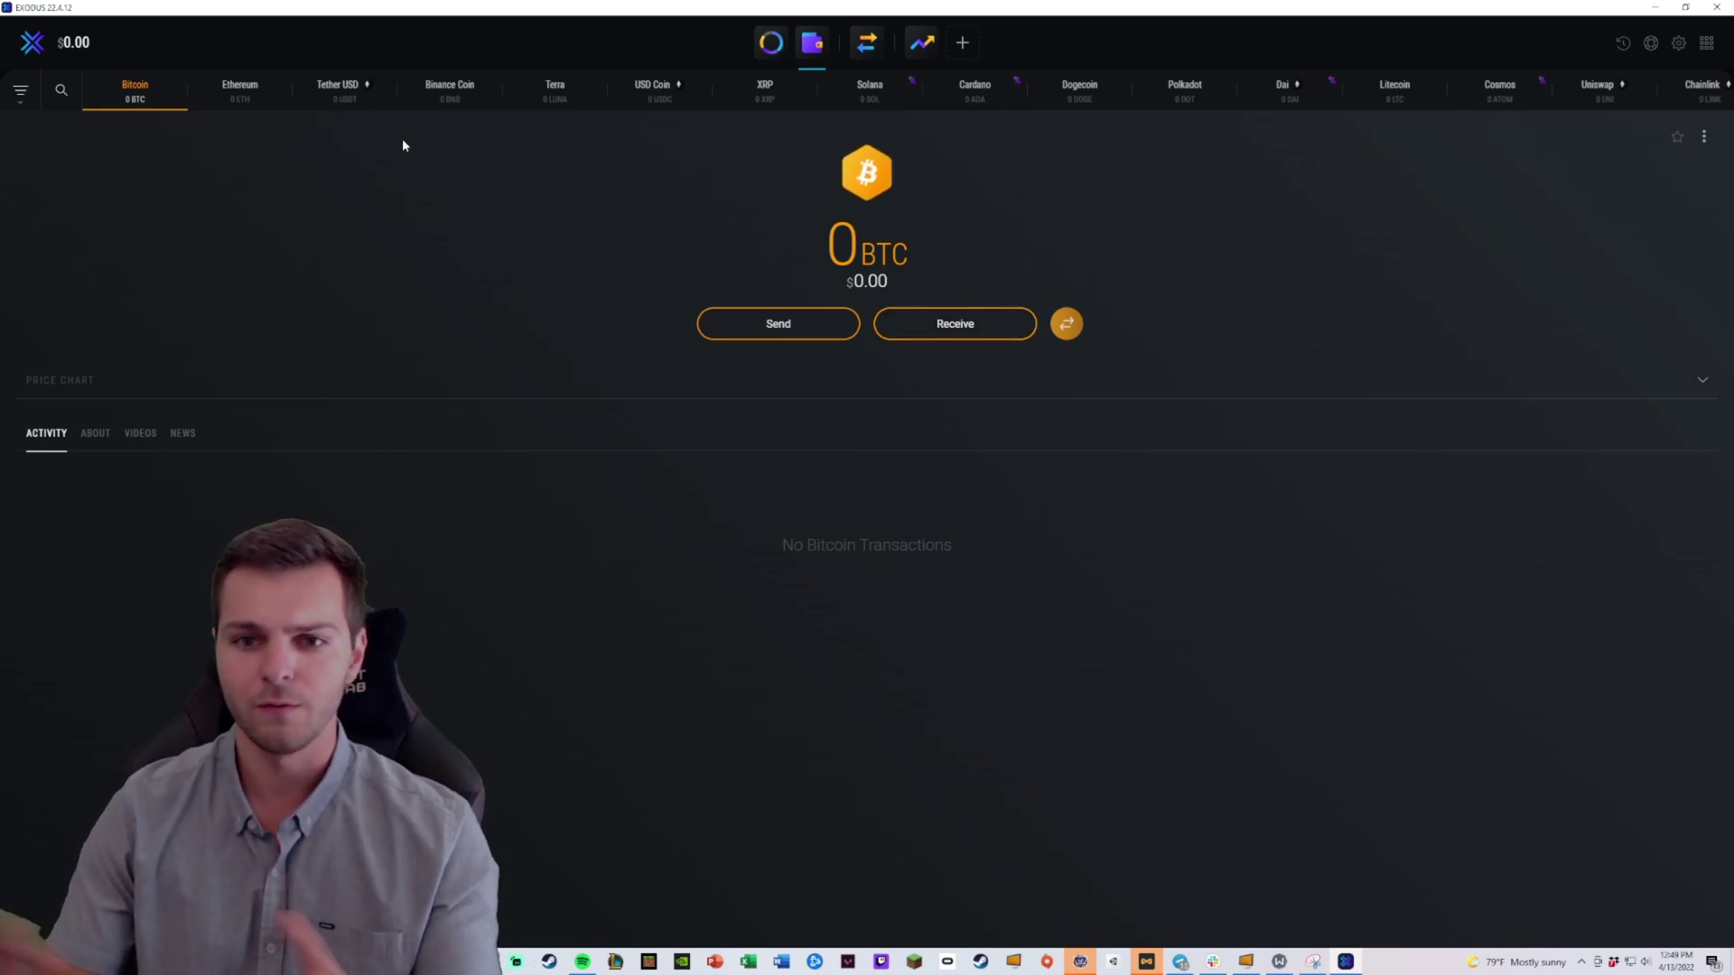
# - Switch to the Ethereum wallet and look at its description, videos and news
pyautogui.click(227, 100)
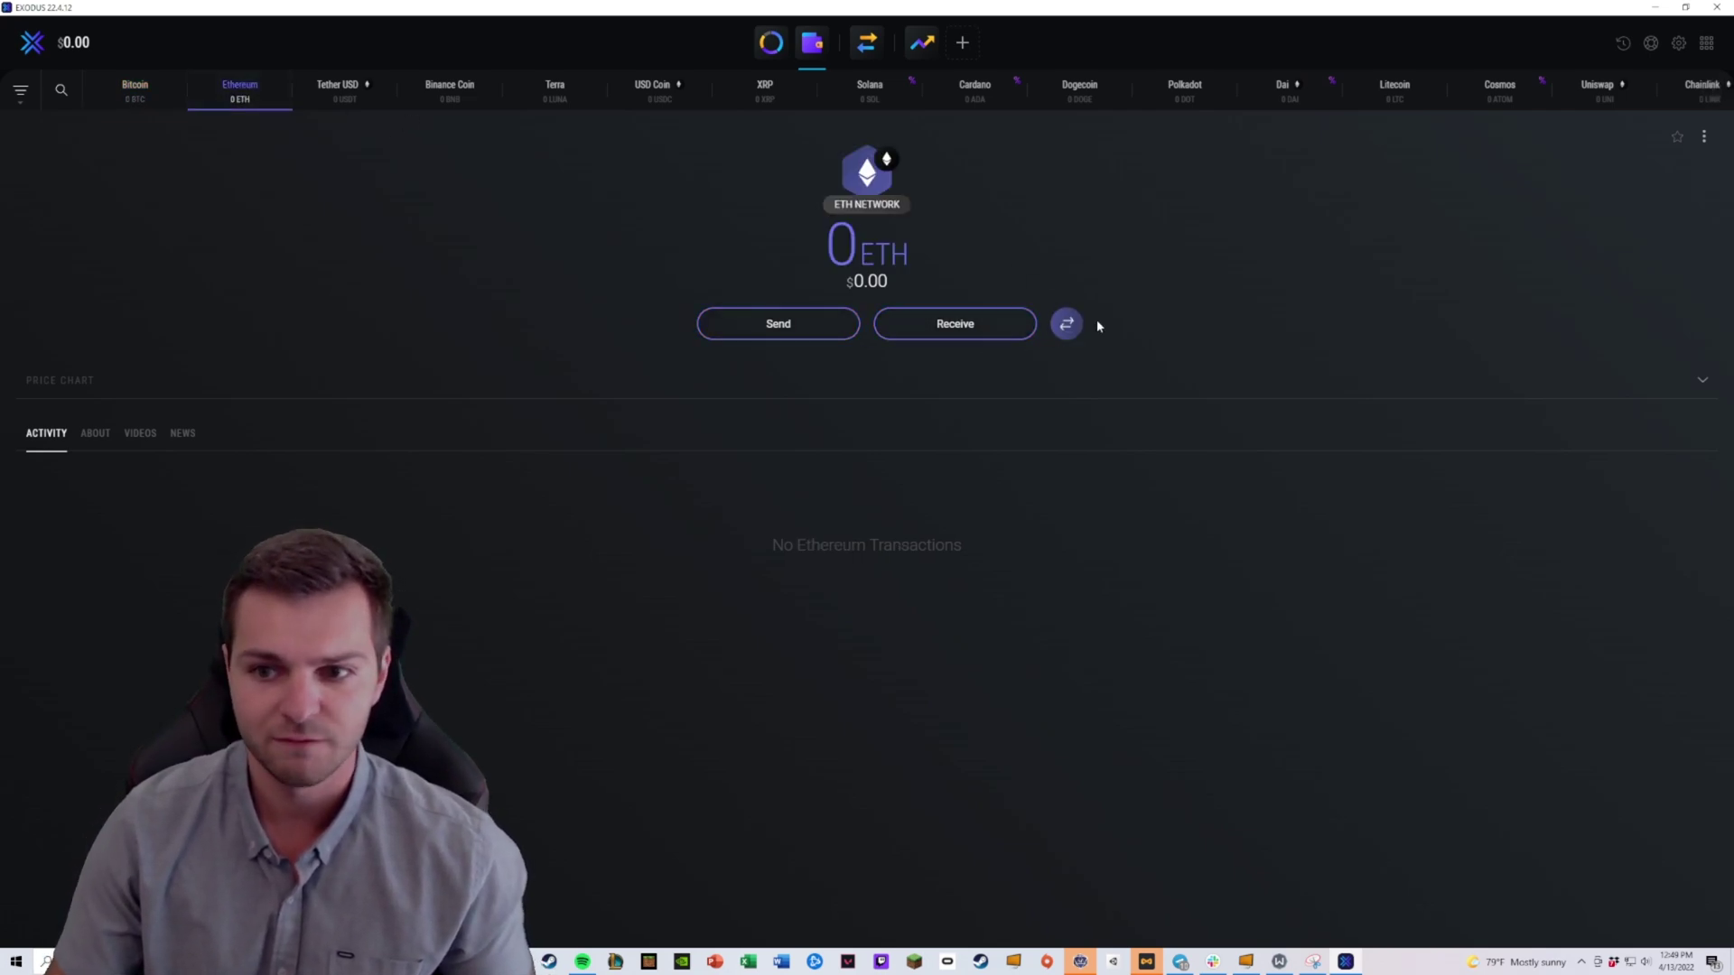
pyautogui.click(96, 434)
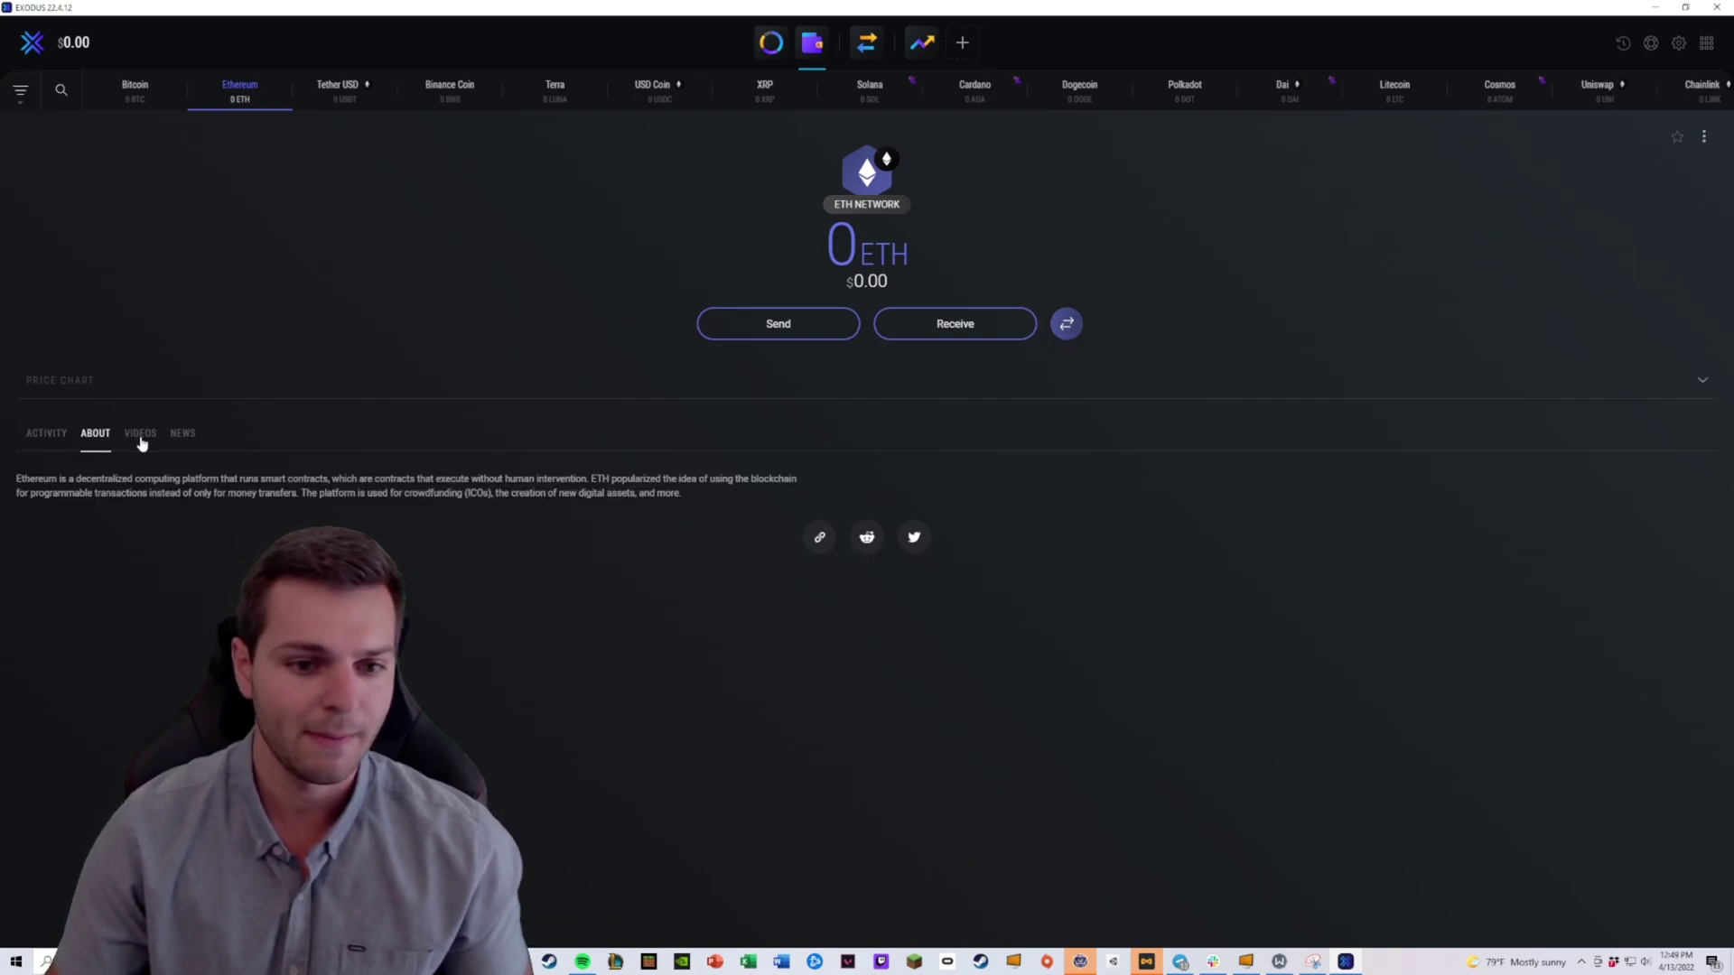
pyautogui.click(140, 438)
pyautogui.click(190, 439)
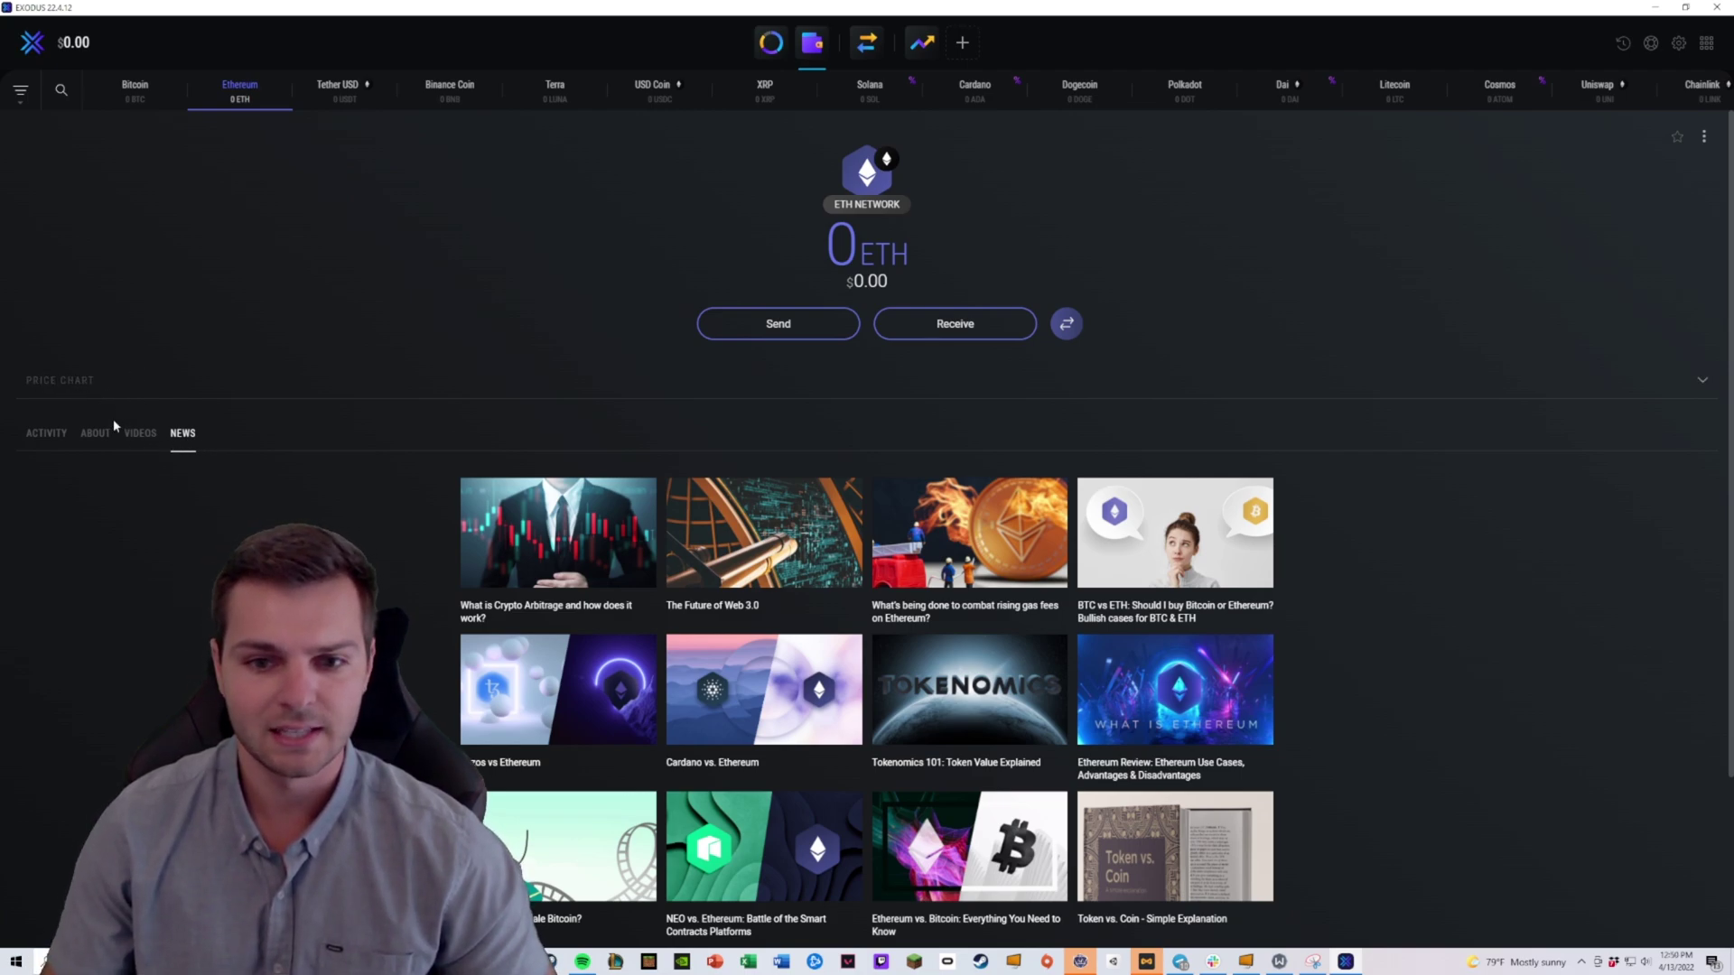
# - Collapse the Ethereum price chart and show the Activity list
pyautogui.click(65, 386)
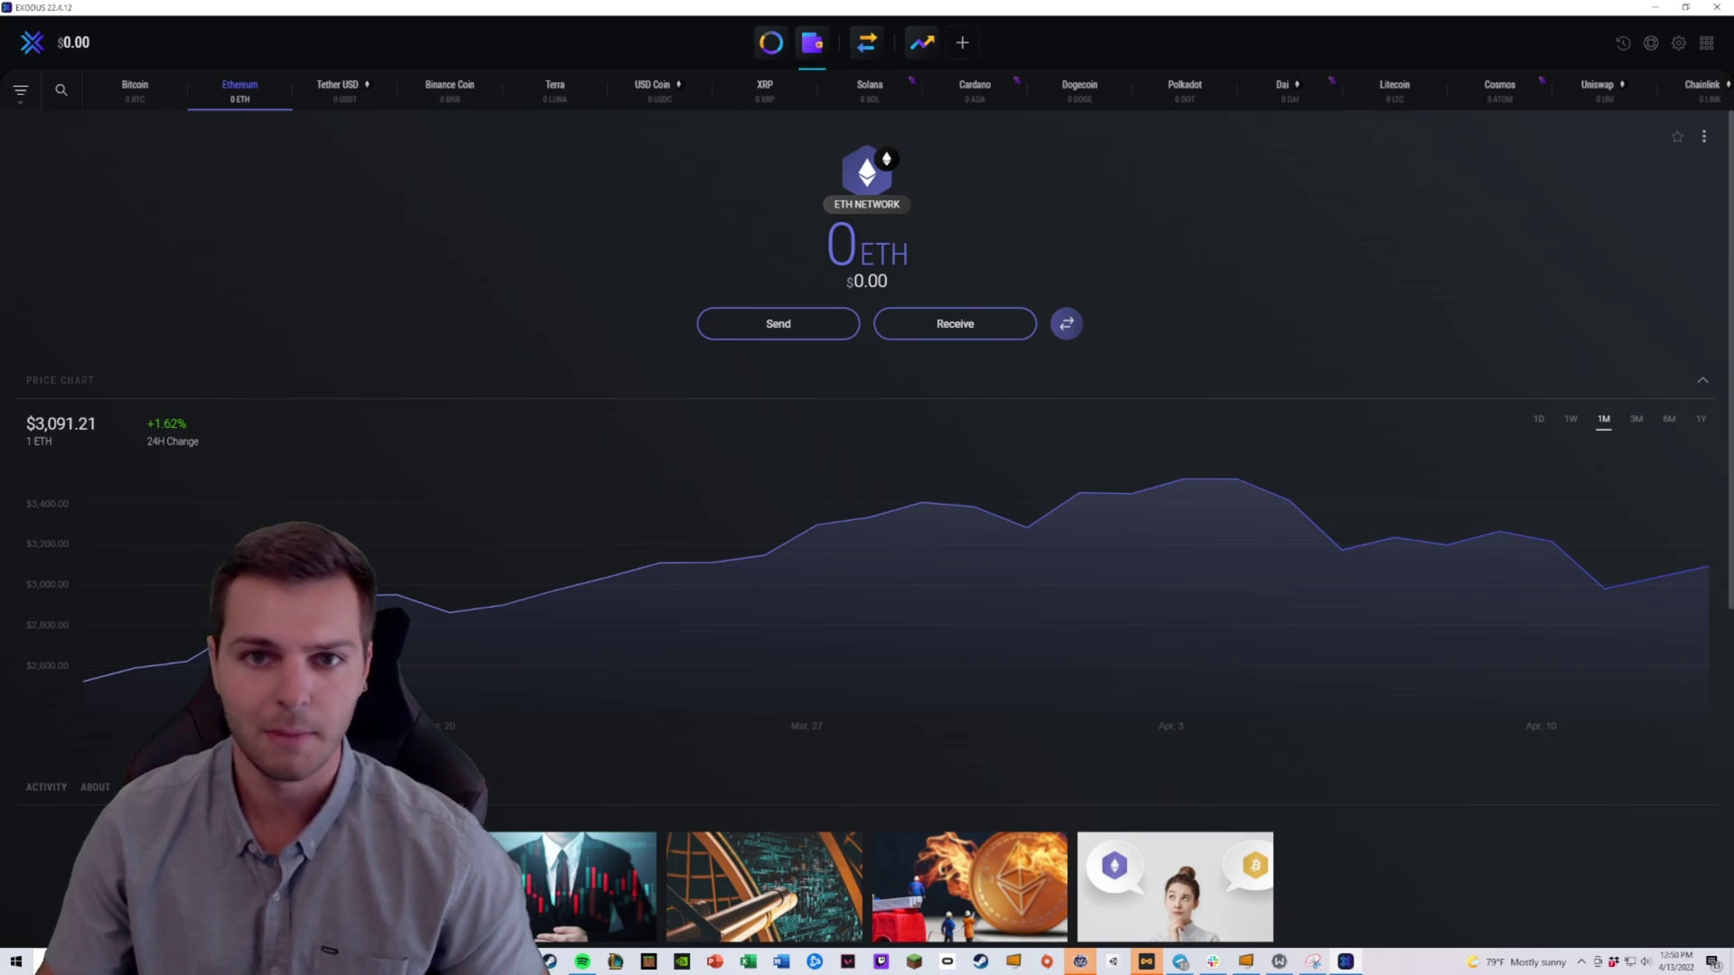
pyautogui.click(79, 383)
pyautogui.click(46, 437)
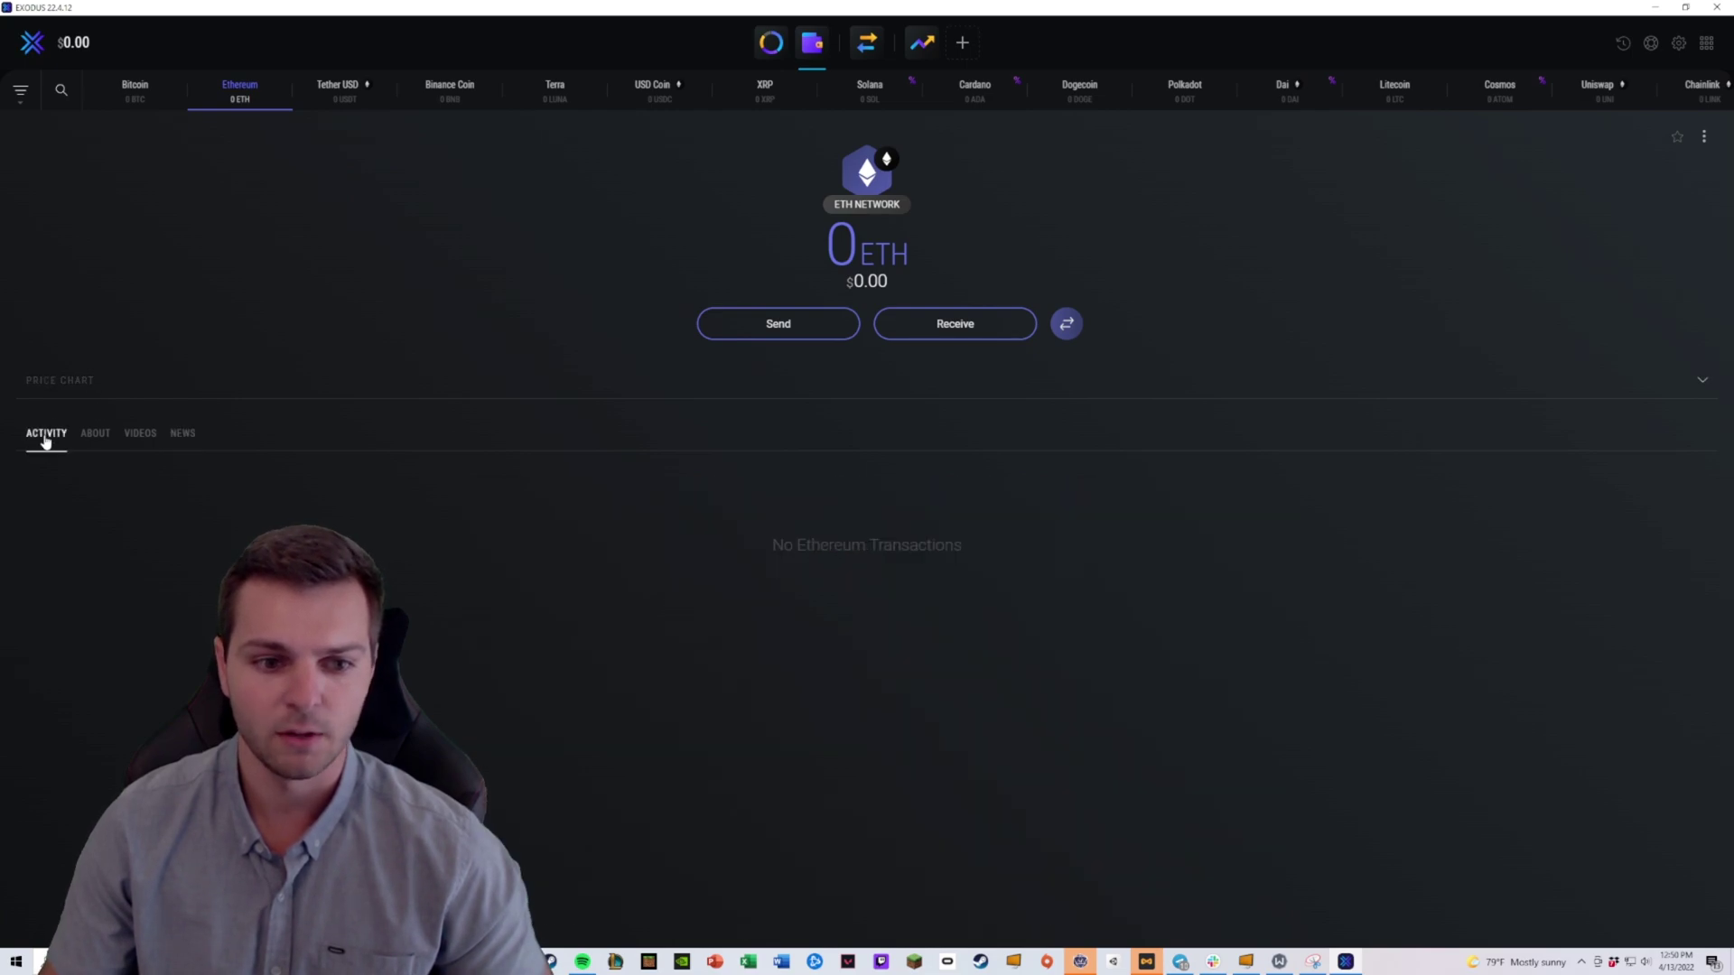
# - On the Exchange page, set ApeCoin (APE) as the asset to receive
pyautogui.click(850, 51)
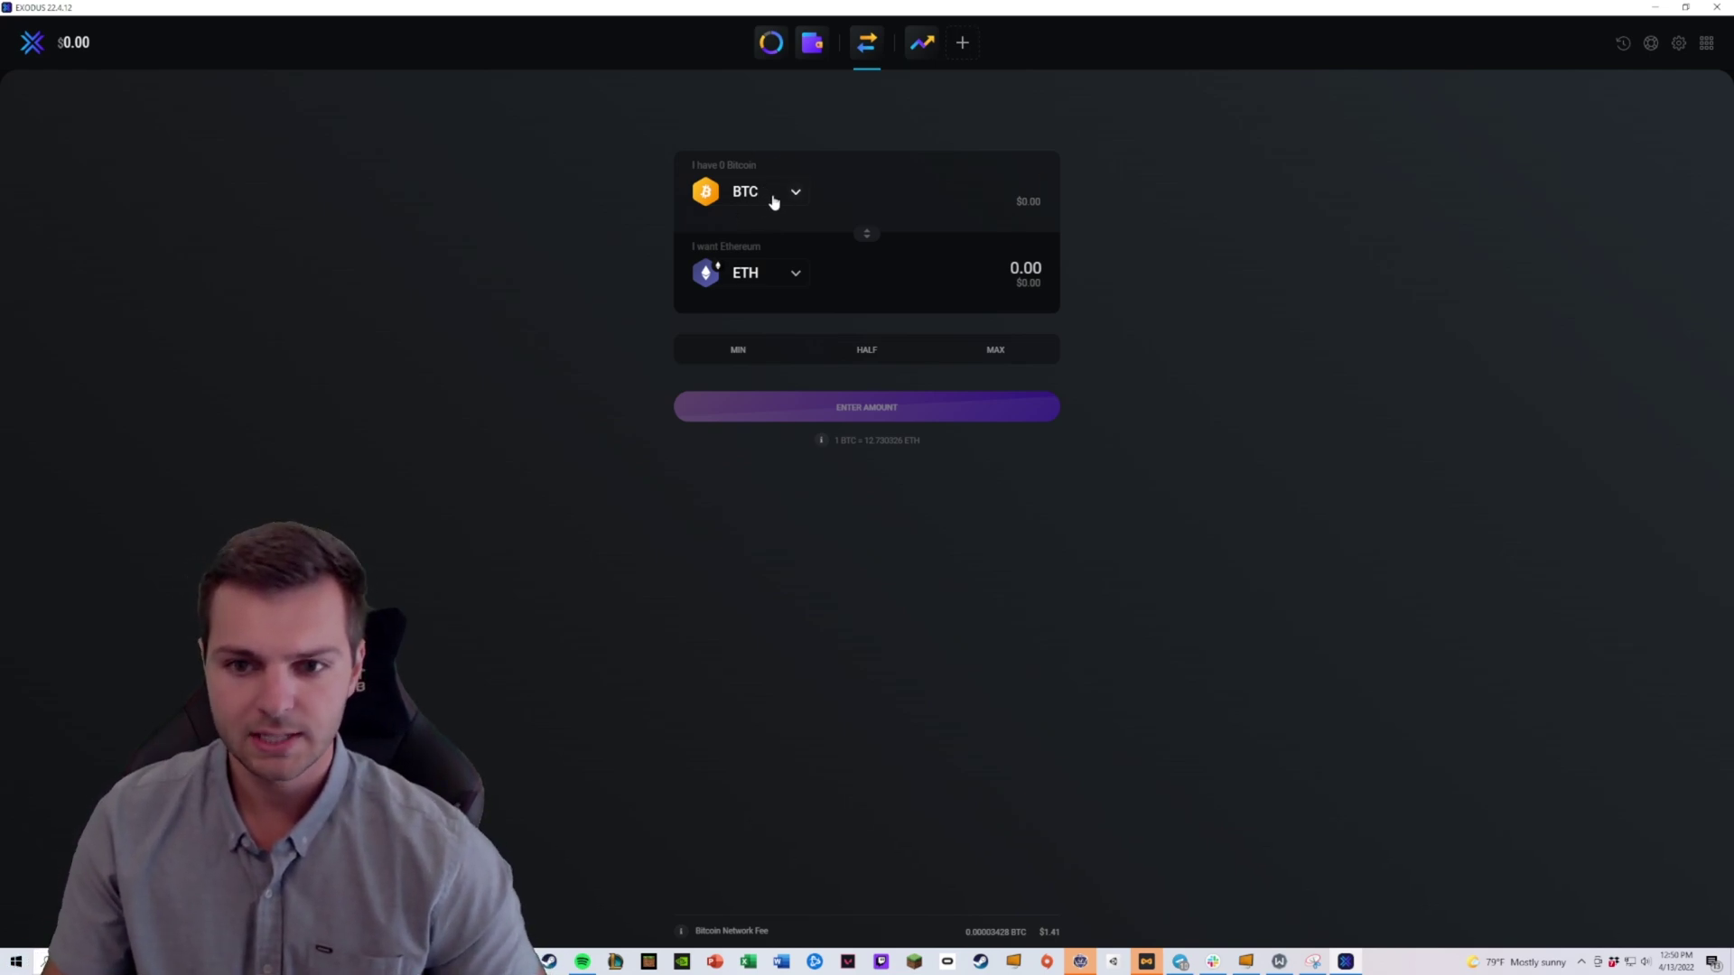
pyautogui.click(793, 277)
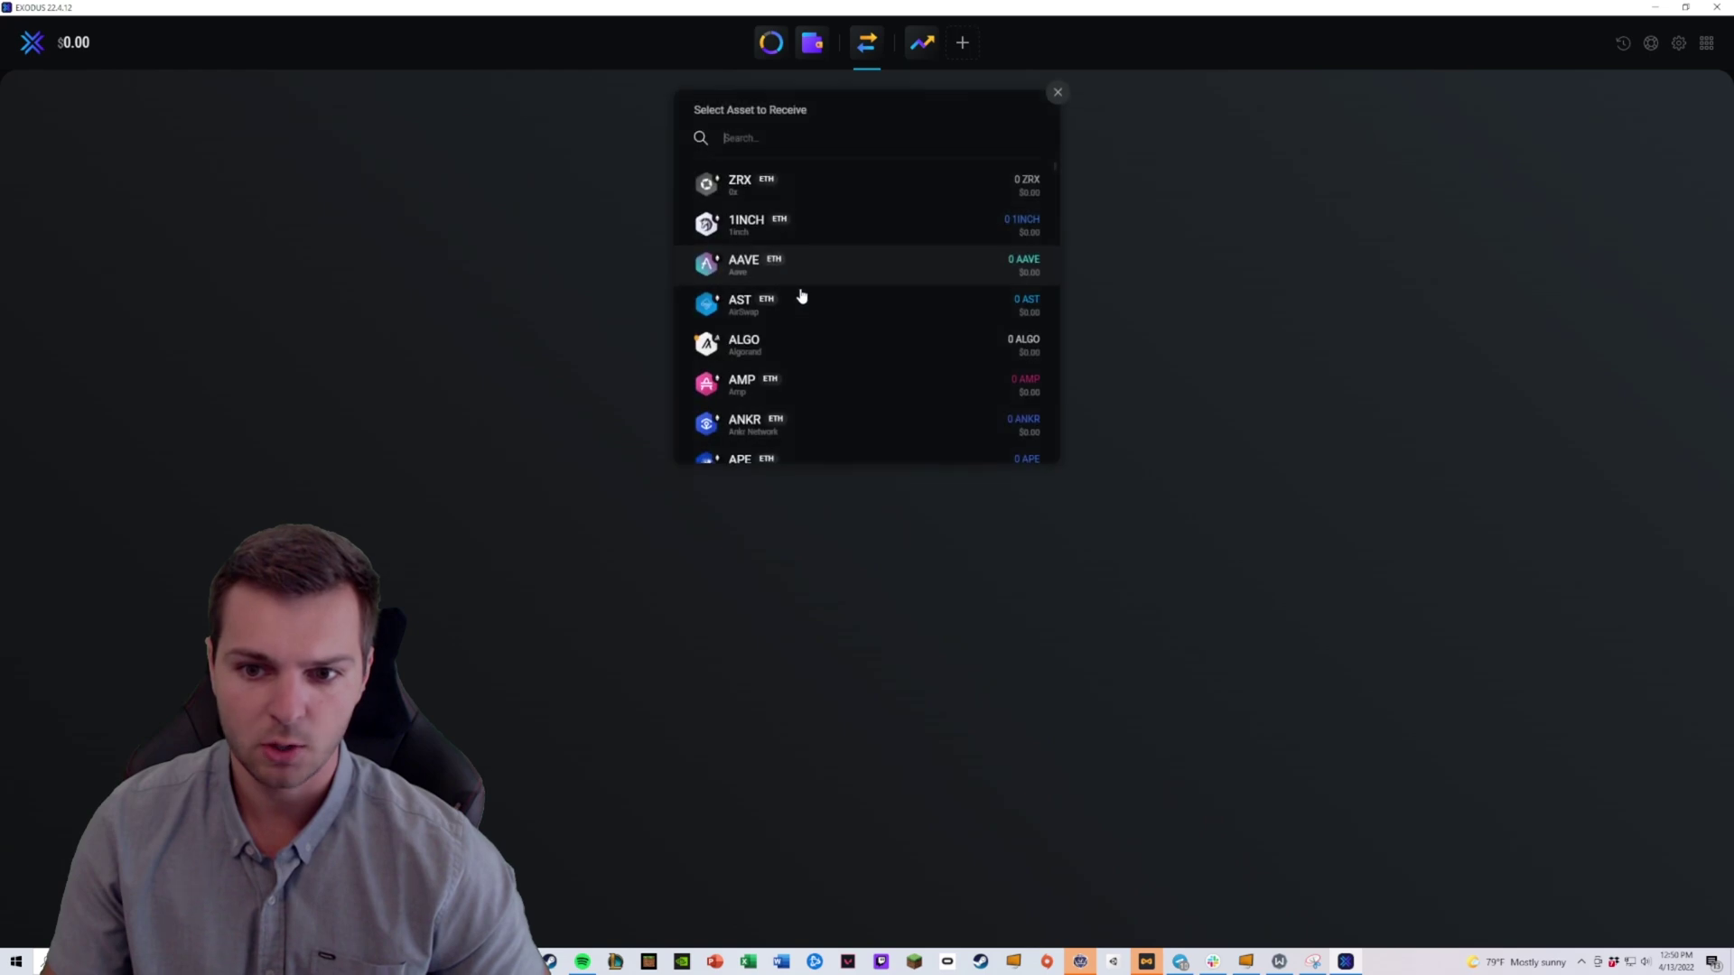
pyautogui.scroll(-1, 784, 423)
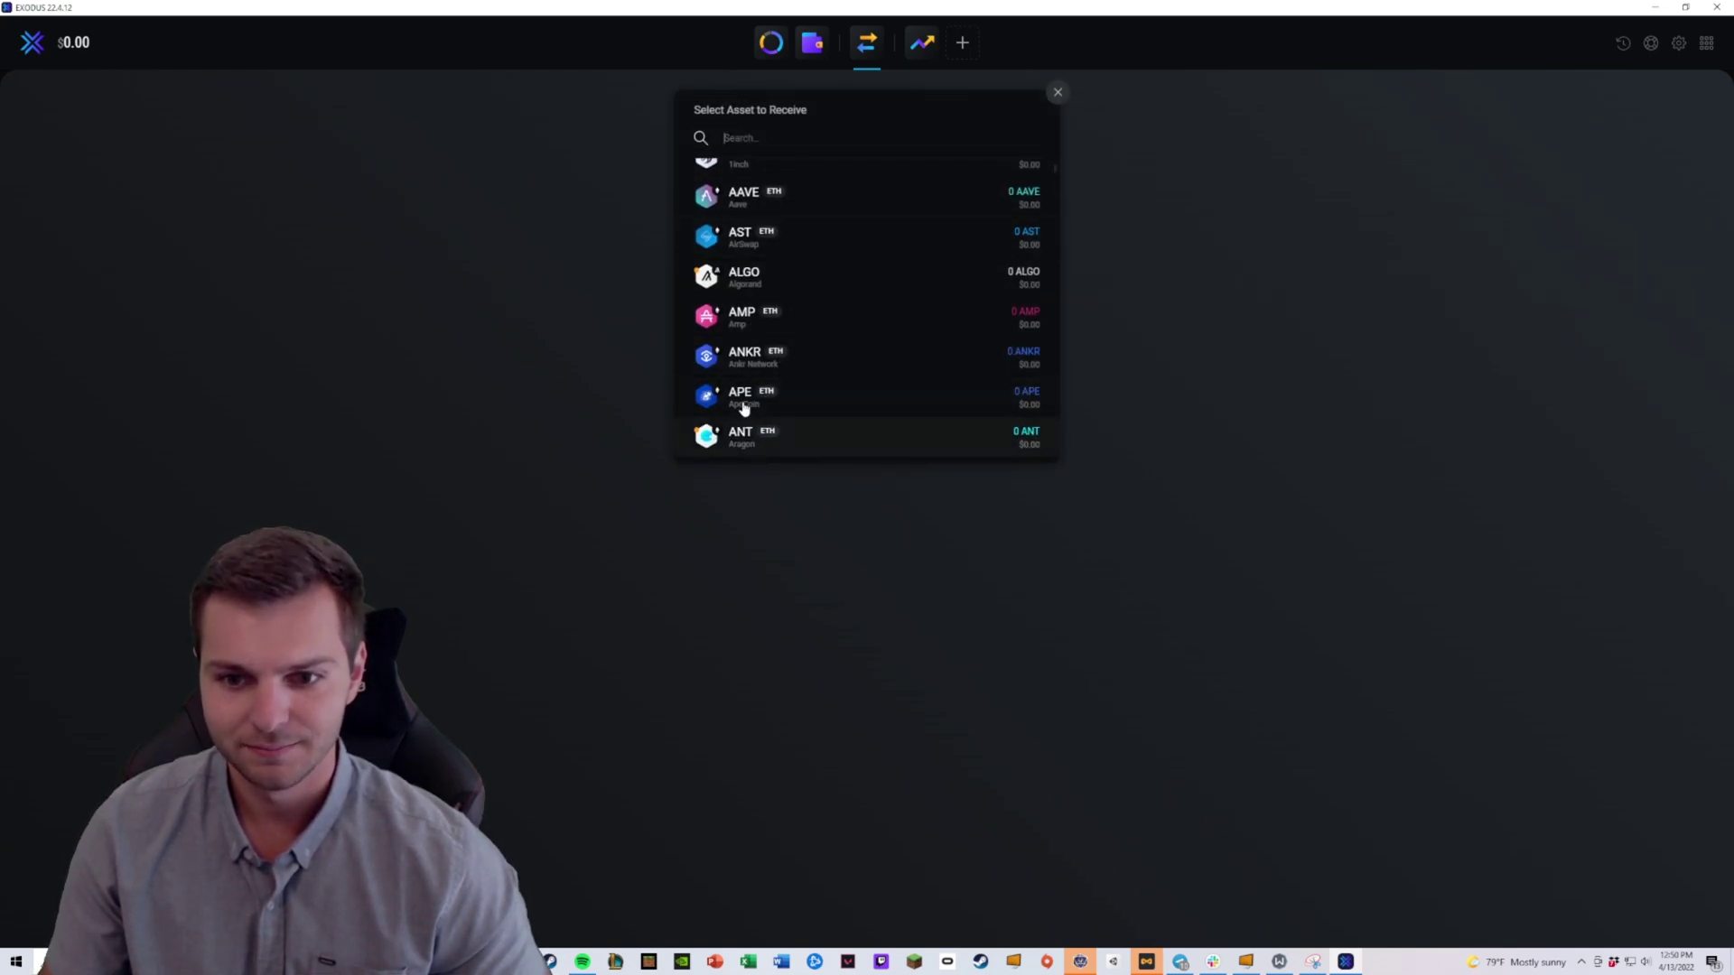
pyautogui.click(750, 397)
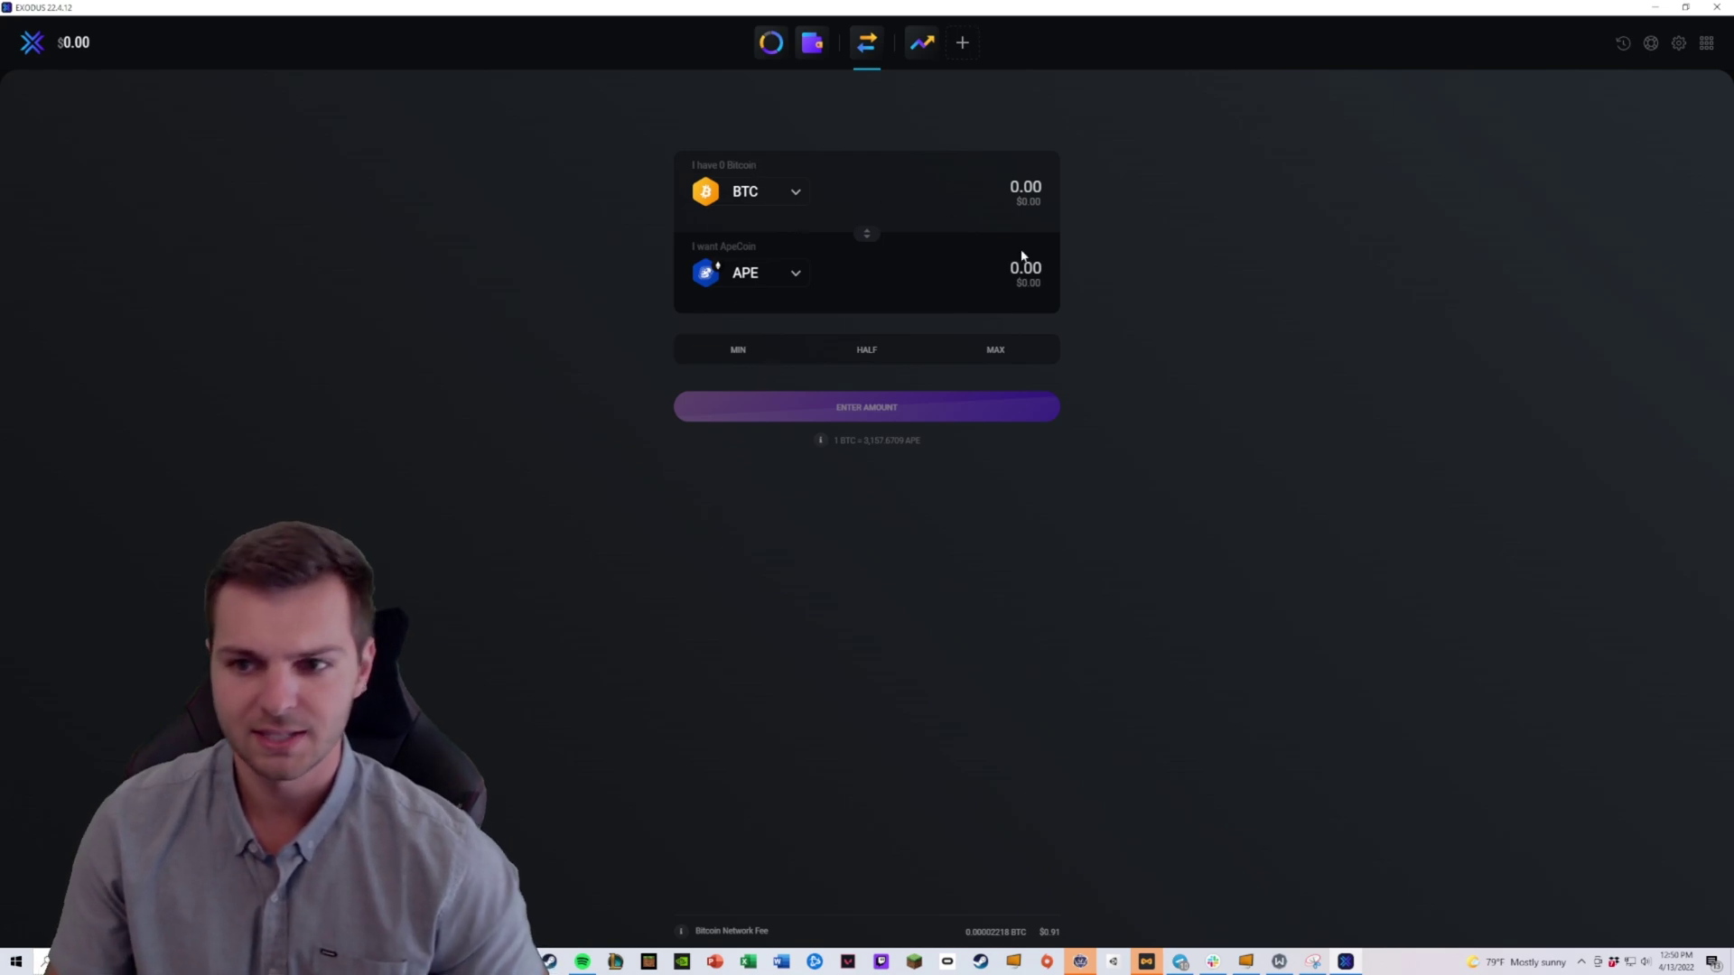
# - Enter 1 BTC to get a quote of about 3,159.3193 APE
pyautogui.click(1025, 187)
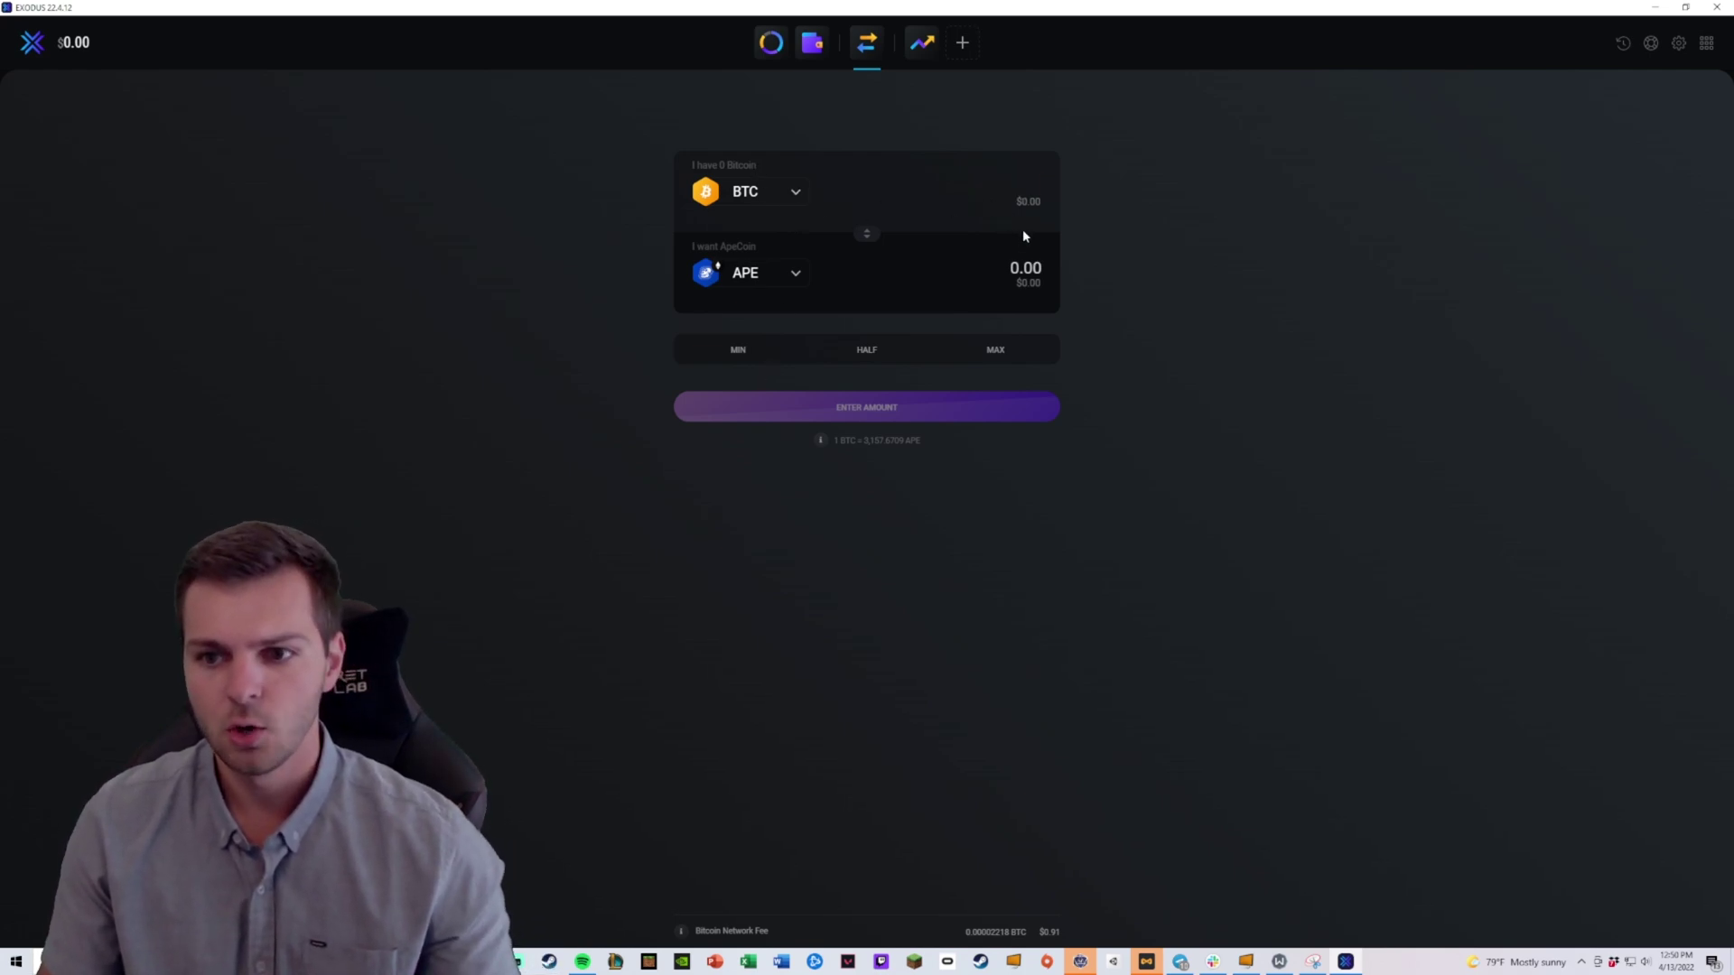
pyautogui.write('1')
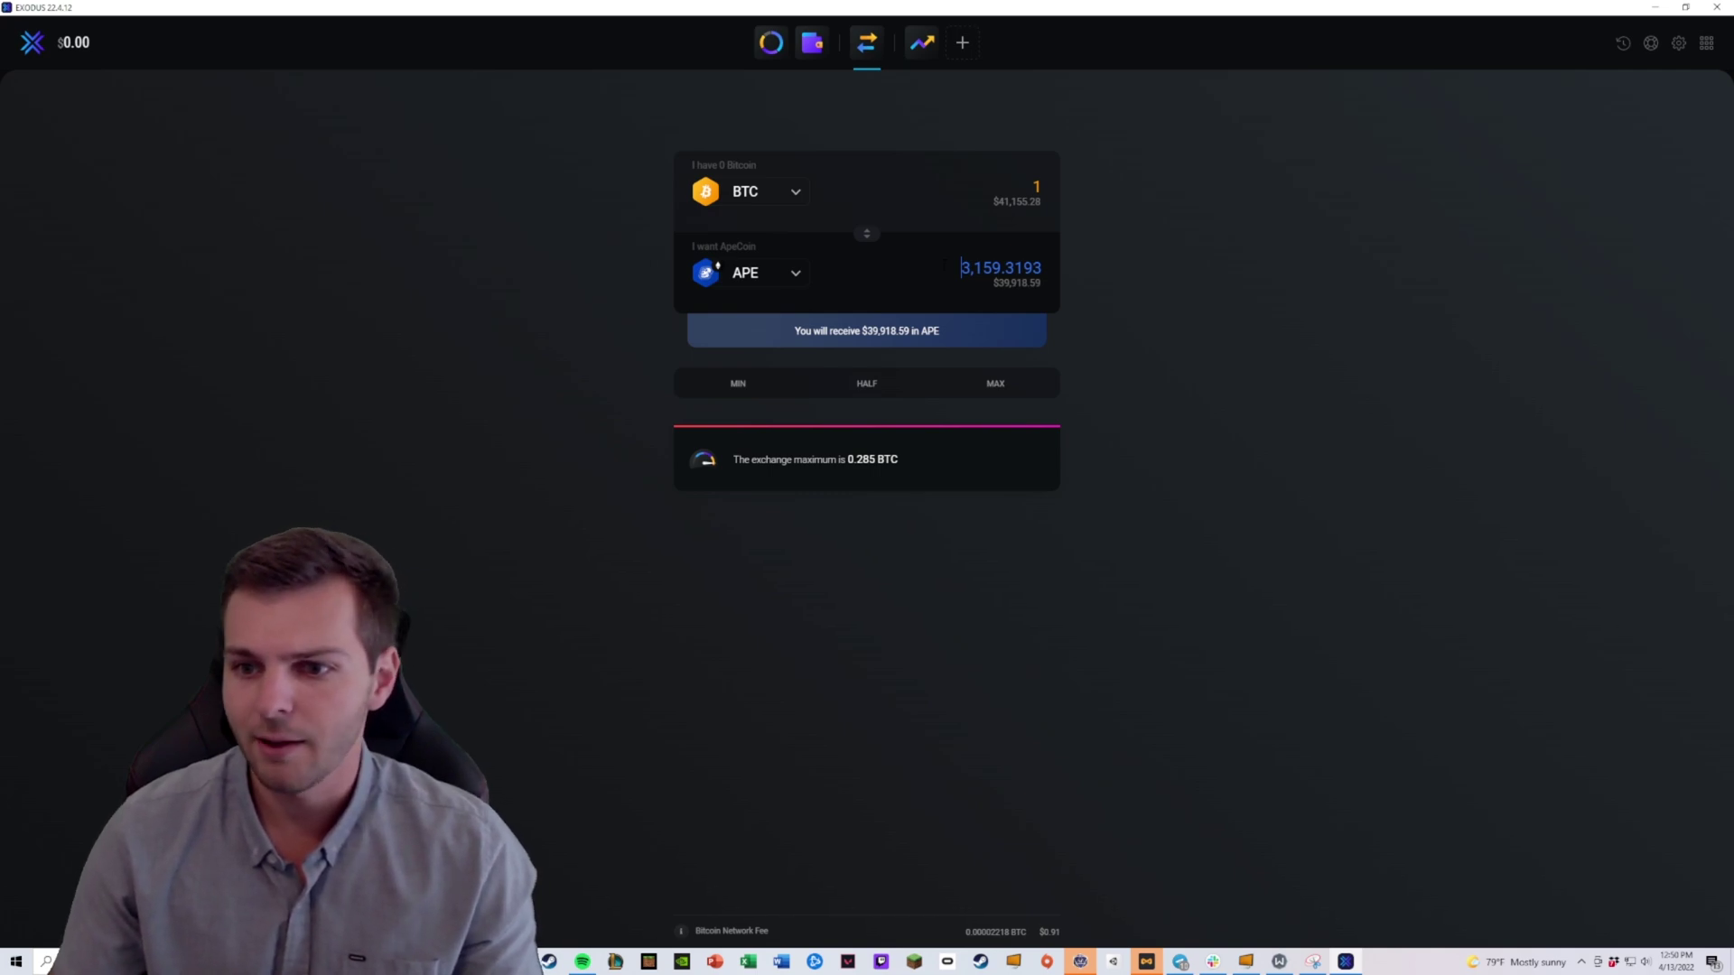
pyautogui.hotkey('shift', 'Right')
pyautogui.hotkey('shift', 'Right')
pyautogui.hotkey('shift', 'Right')
pyautogui.hotkey('shift', 'Right')
pyautogui.hotkey('shift', 'Right')
pyautogui.click(1126, 281)
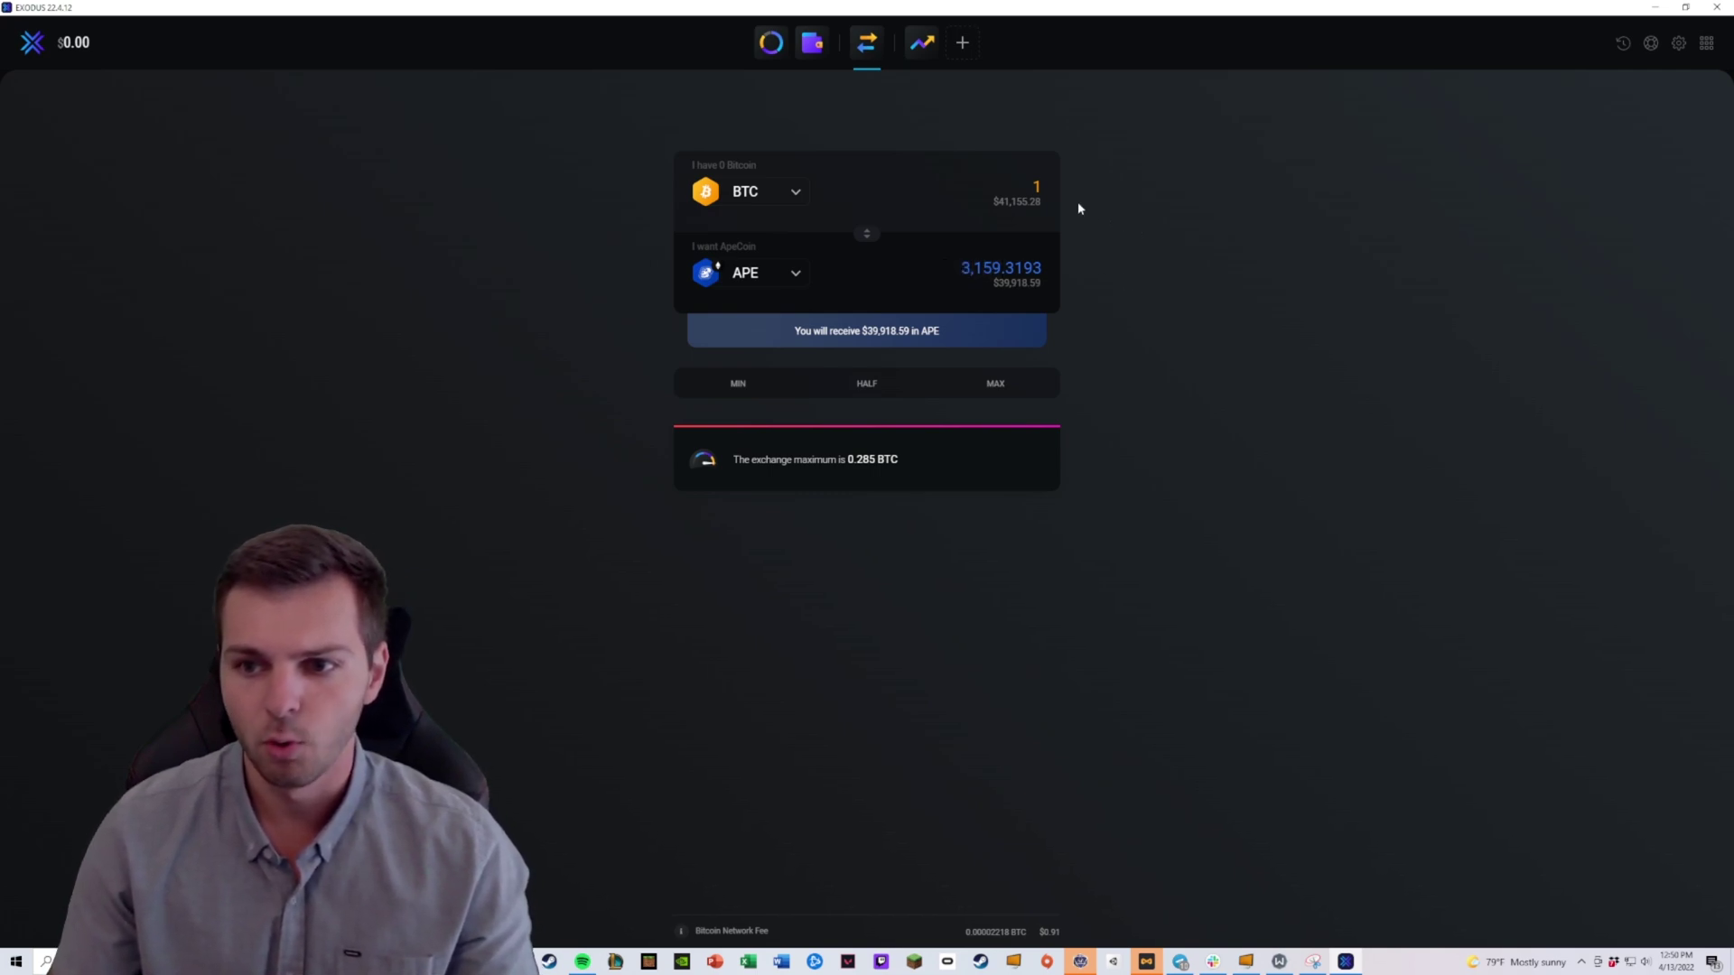
pyautogui.hotkey('shift', 'Right')
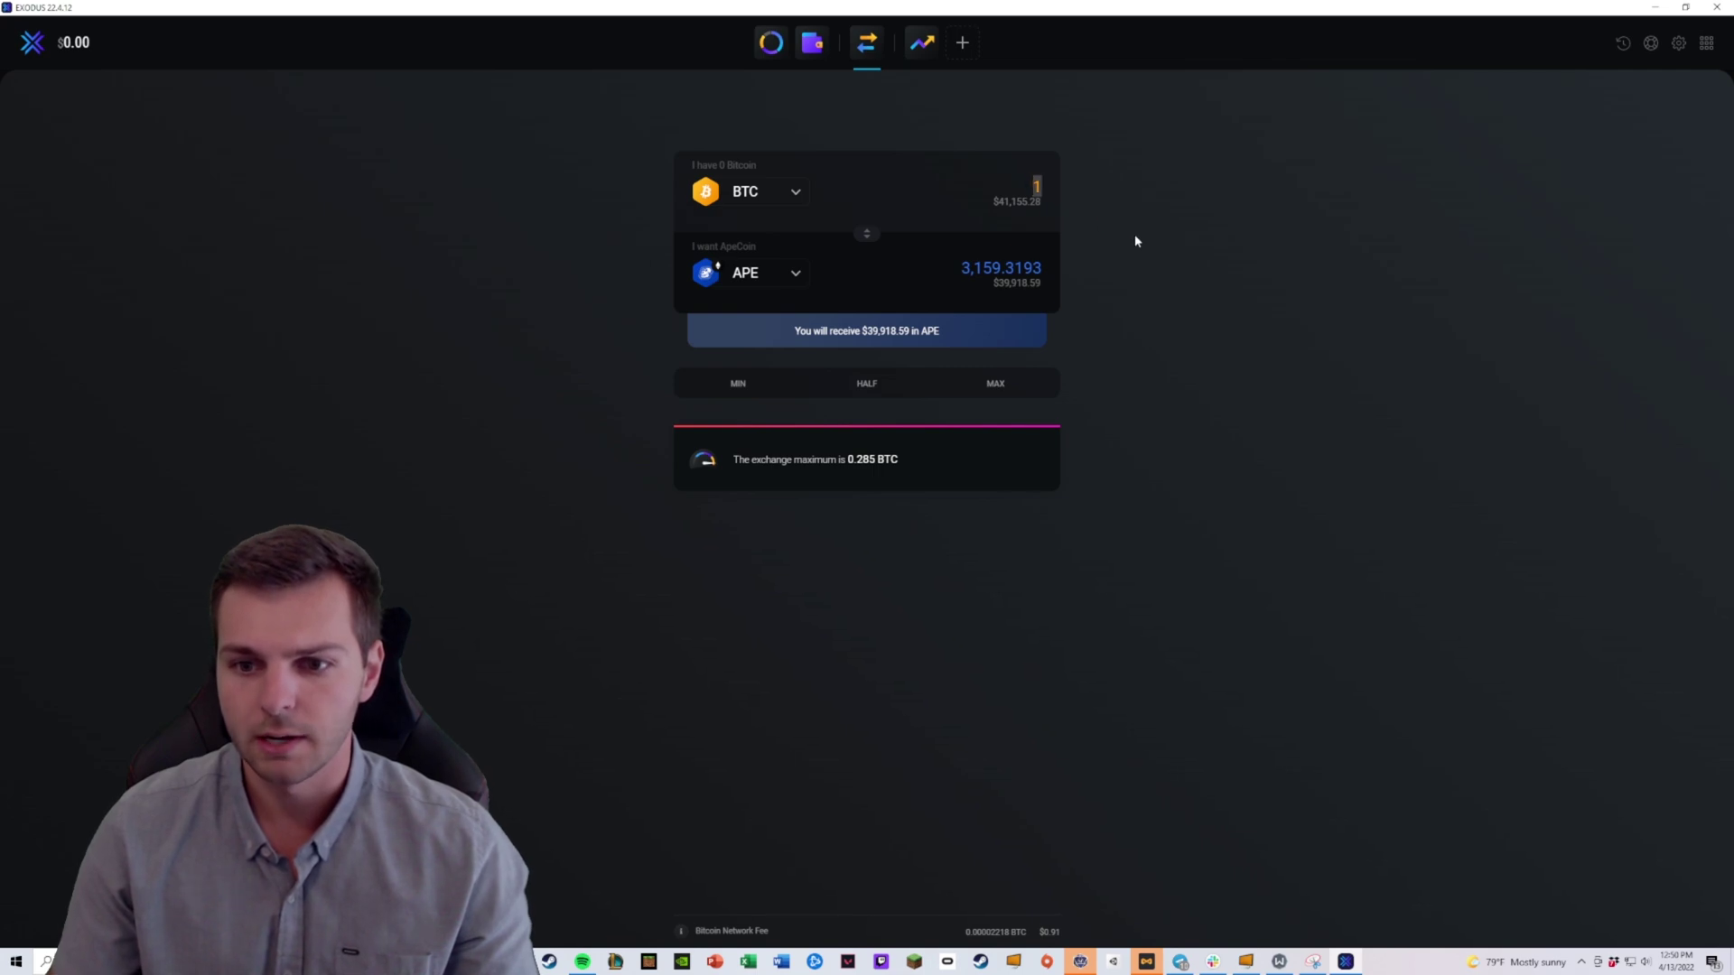
# - Edit the BTC amount down to 0.001, quoting about 2.5408126 APE
pyautogui.click(1187, 250)
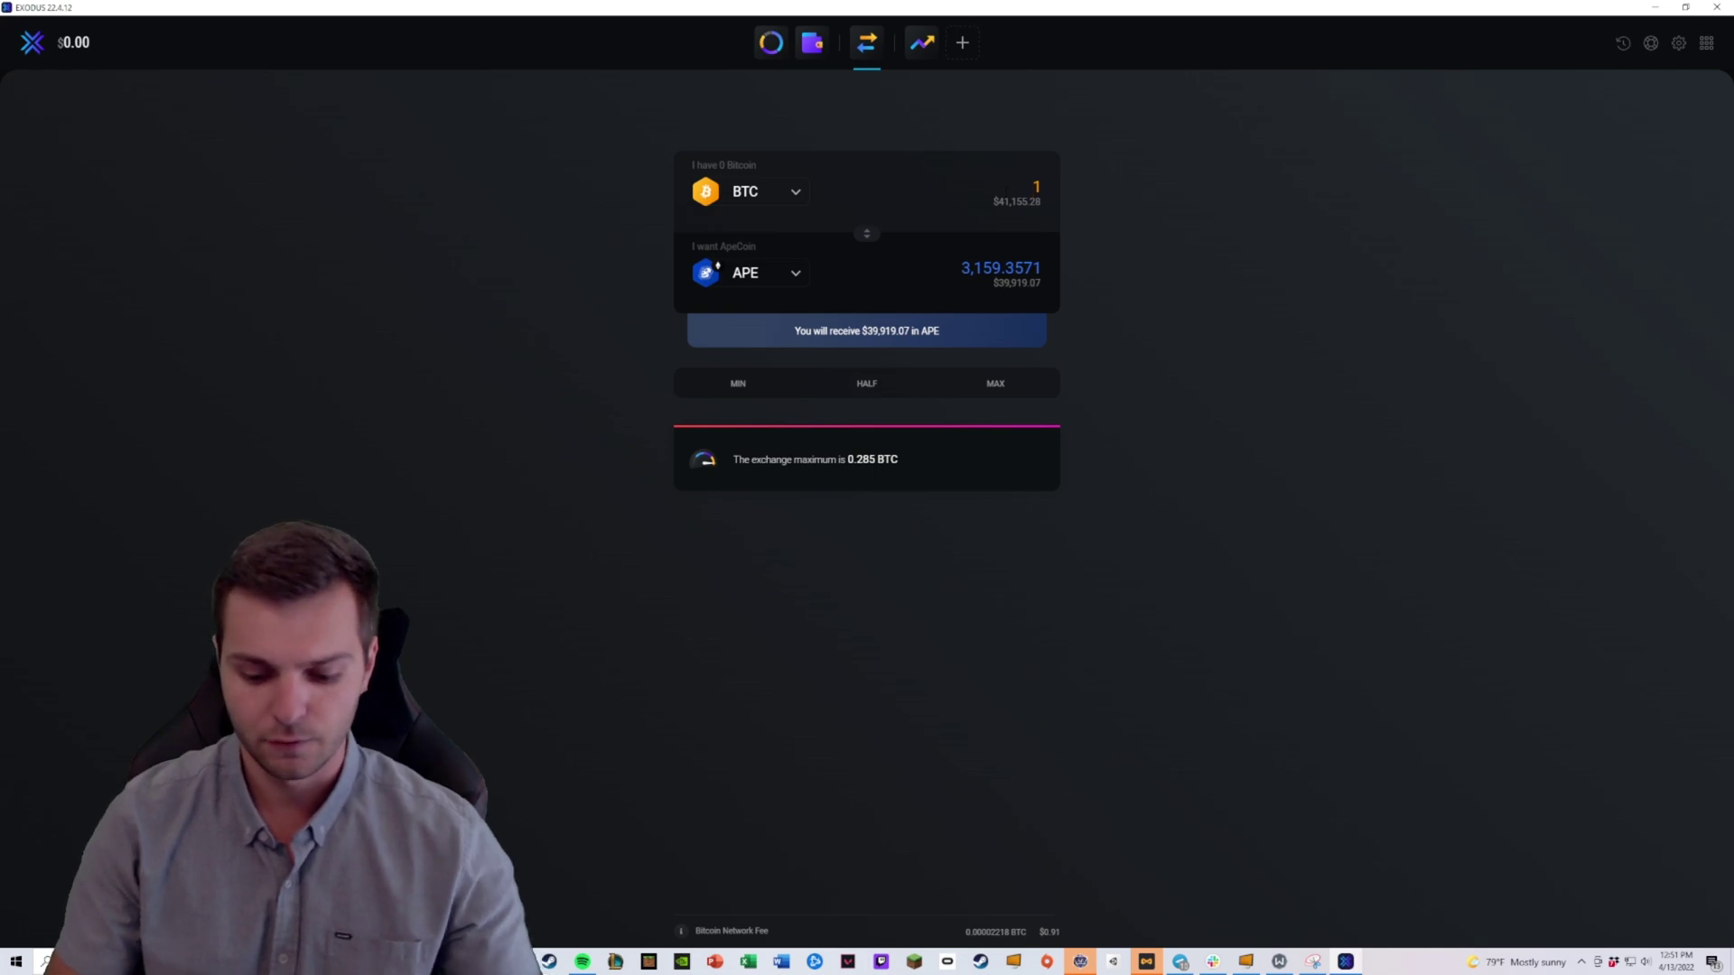
pyautogui.write('.0')
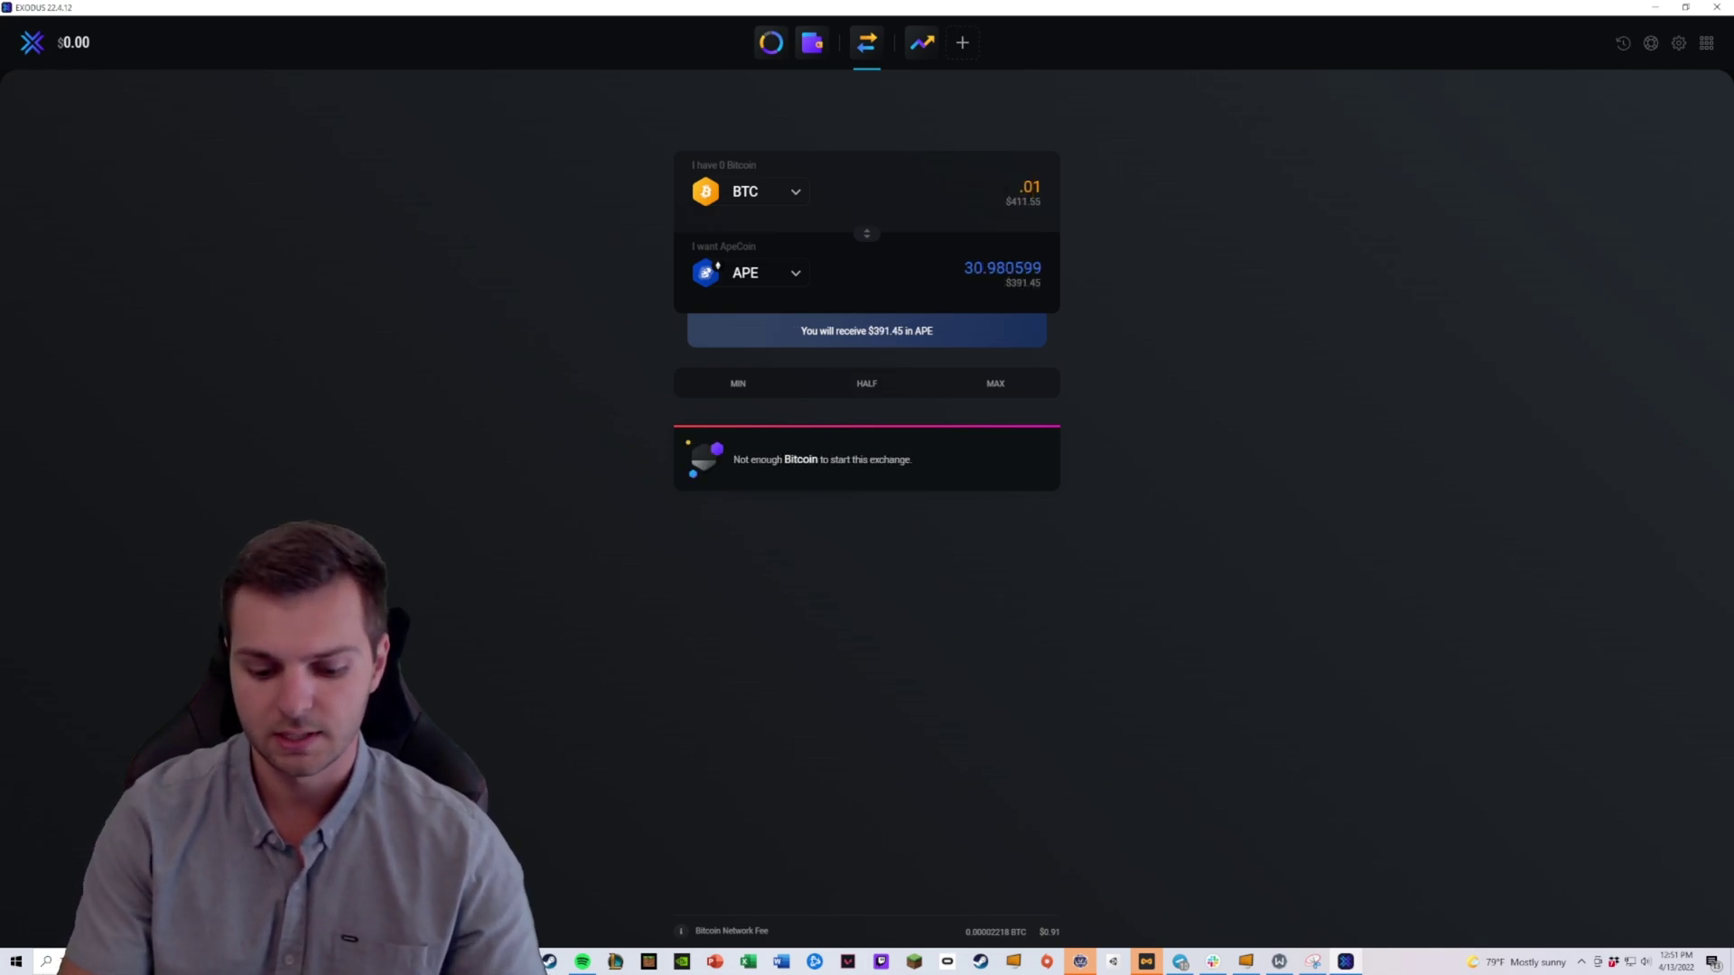
pyautogui.write('0')
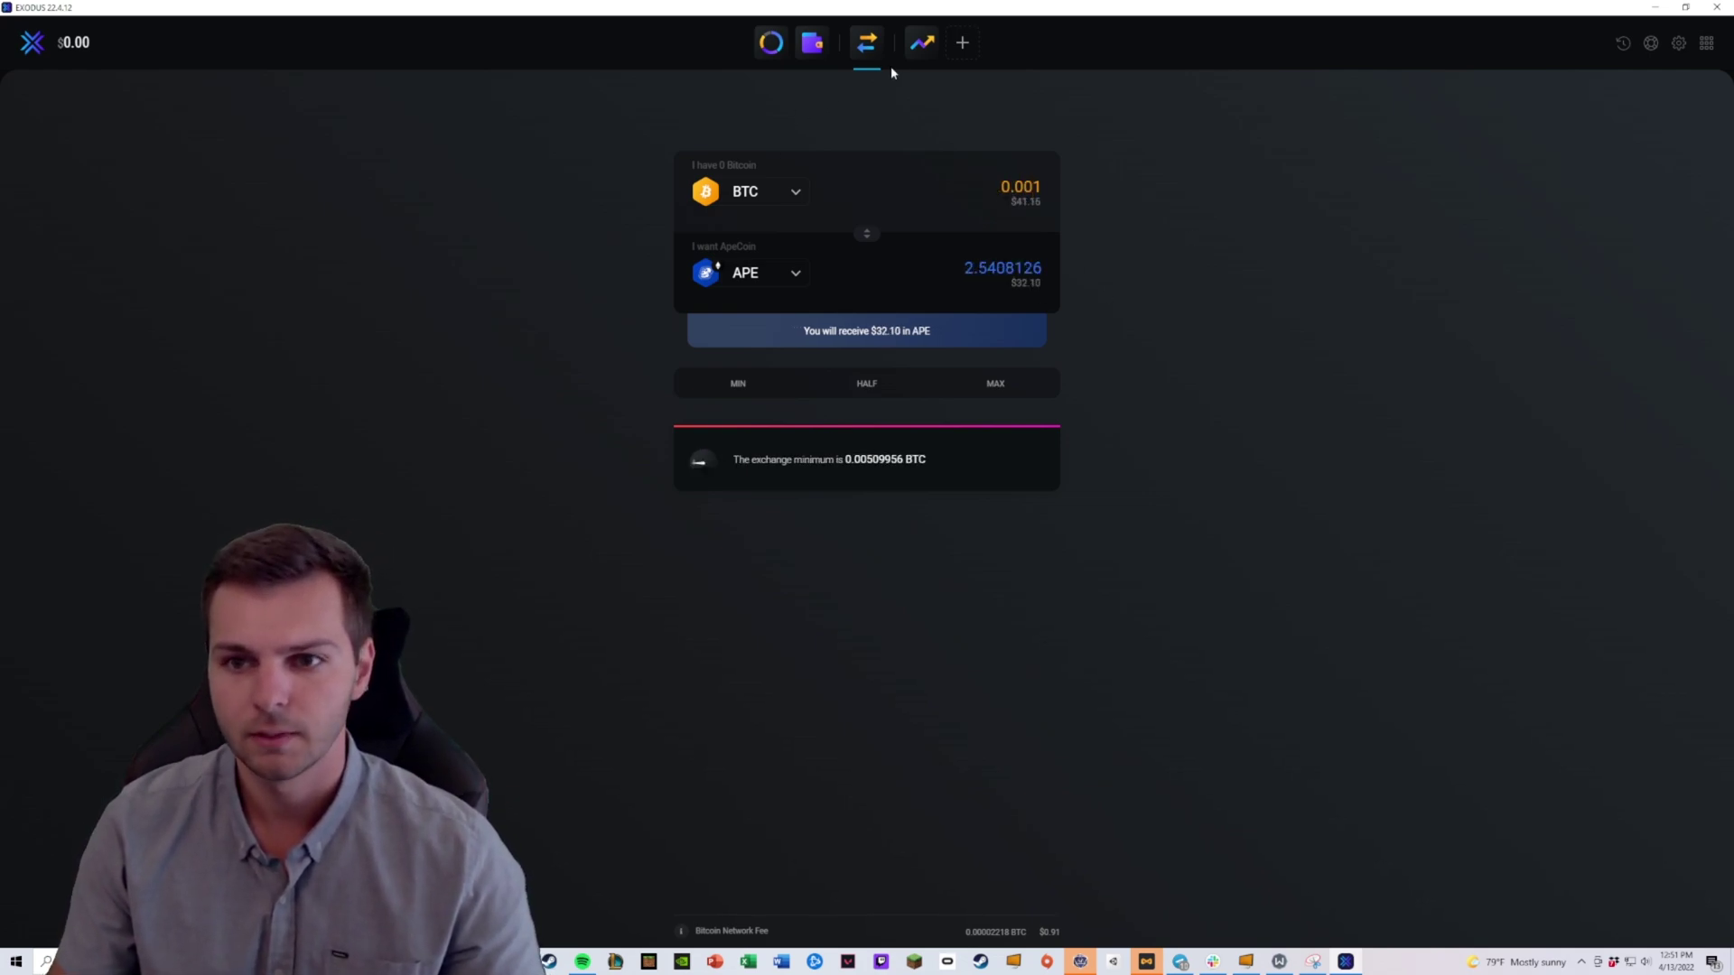
# - Pay with ETH instead and enter 0.1 ETH, quoting about 22.601309 APE
pyautogui.click(784, 193)
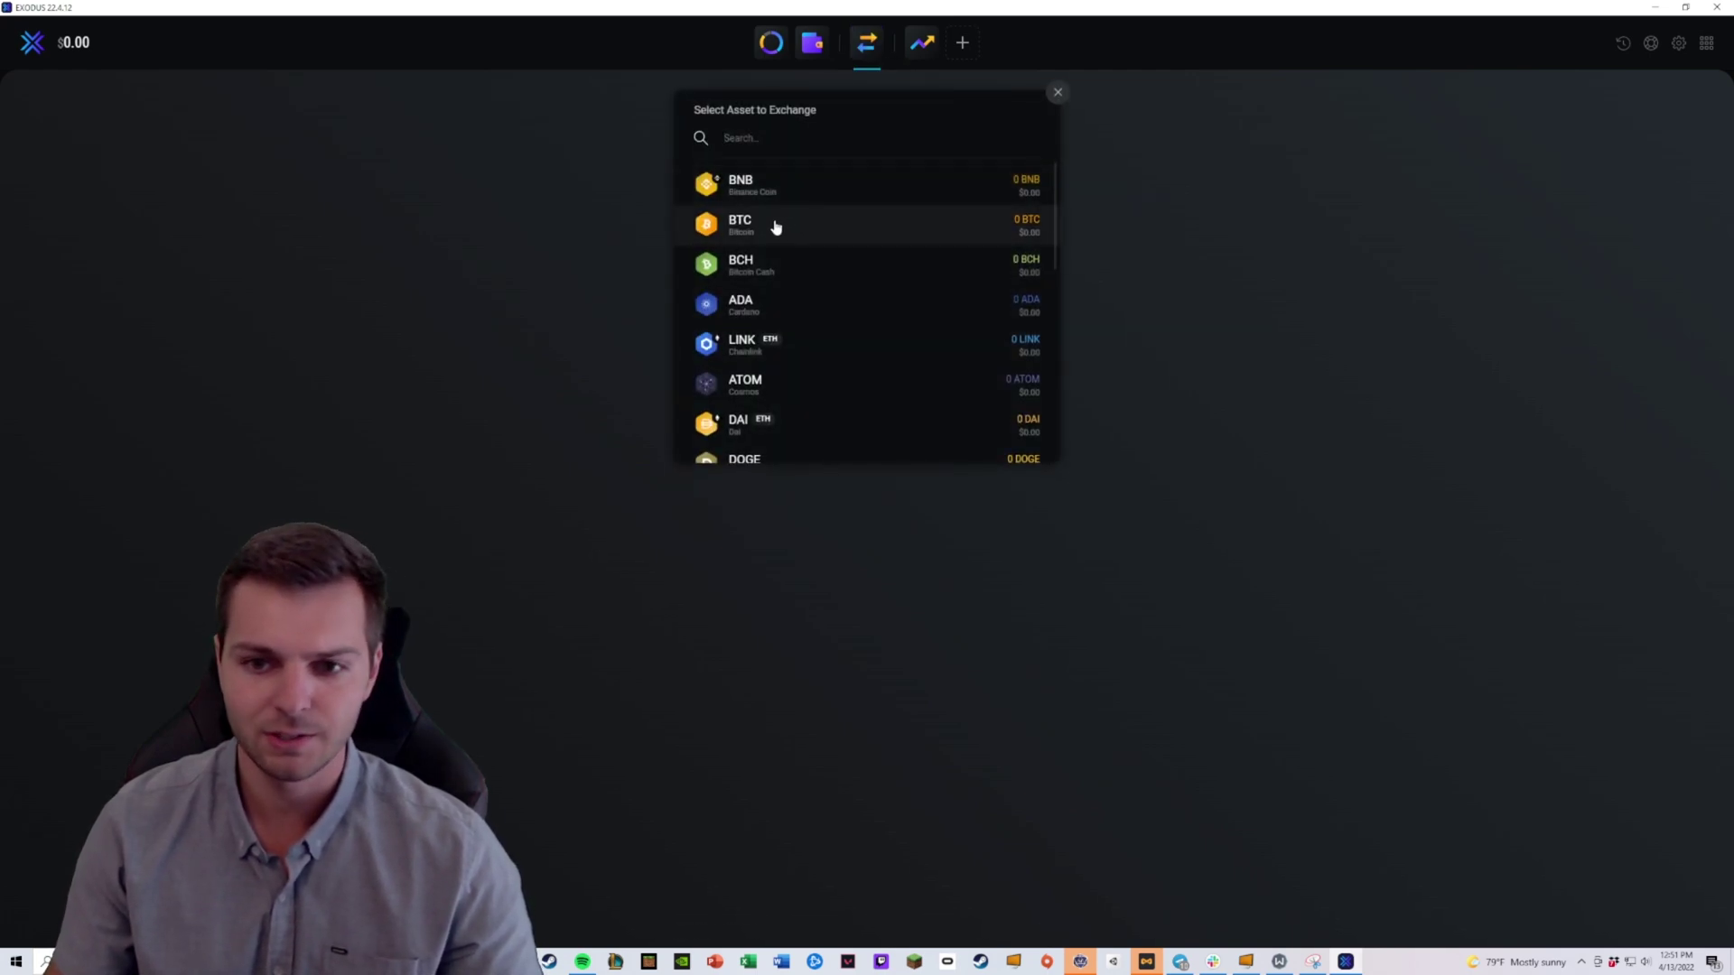
pyautogui.scroll(-3, 793, 310)
pyautogui.click(768, 312)
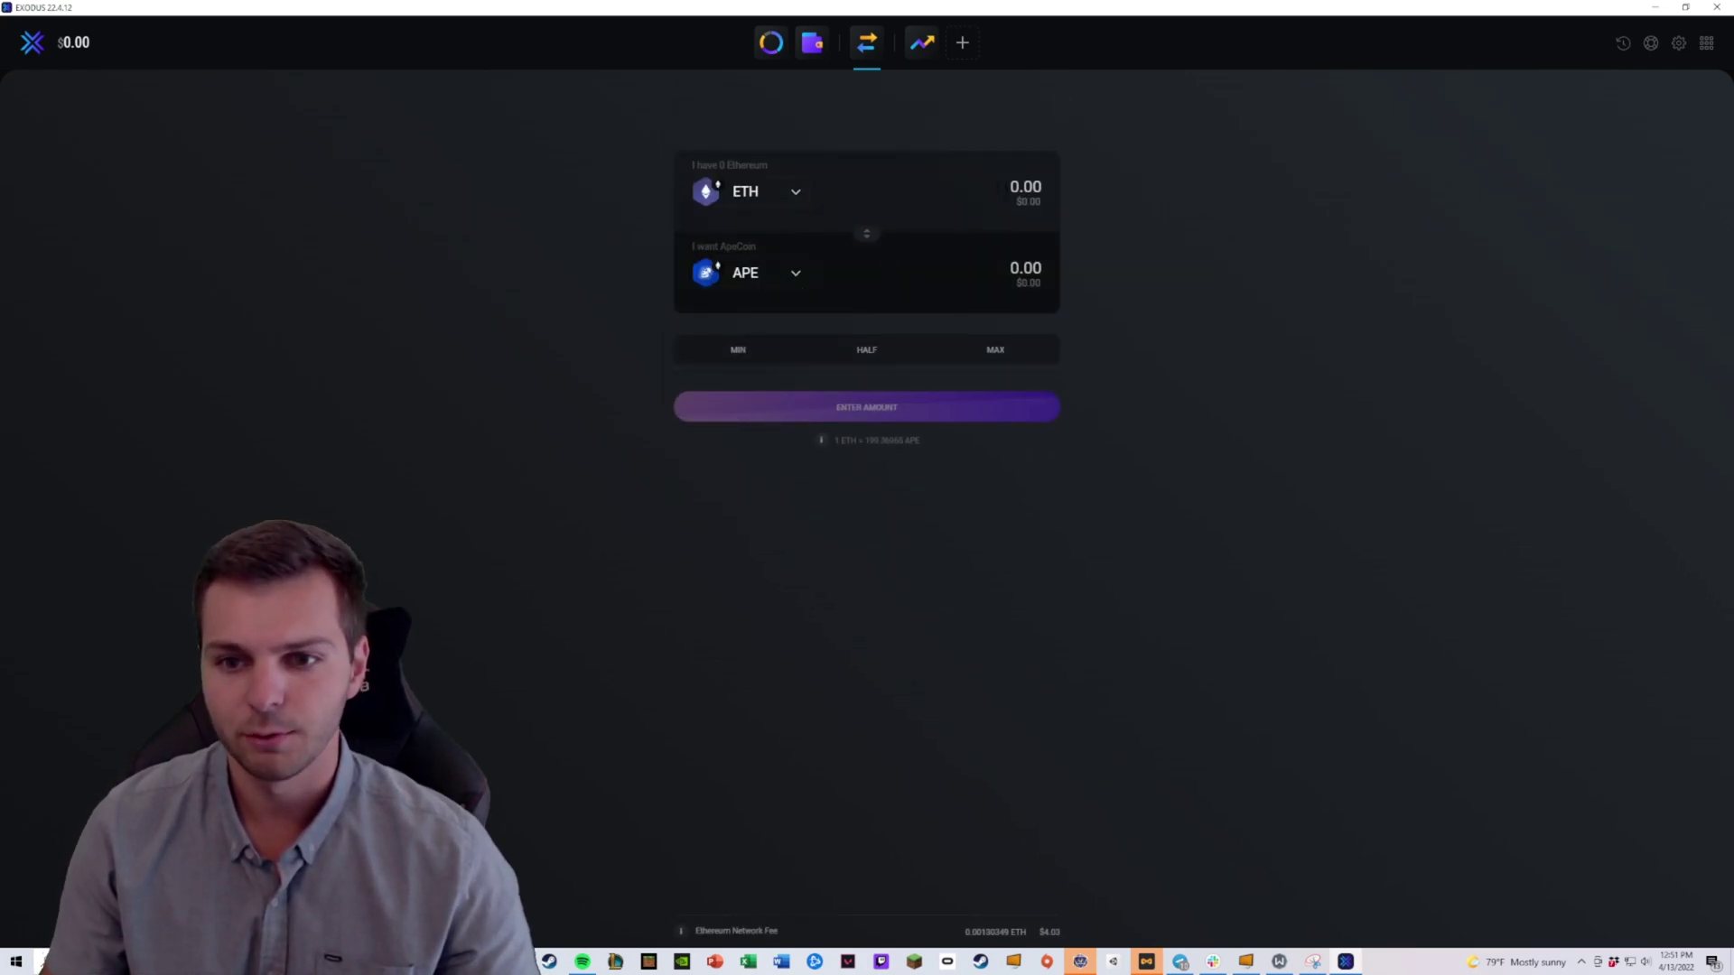
pyautogui.click(1026, 186)
pyautogui.write('0.1')
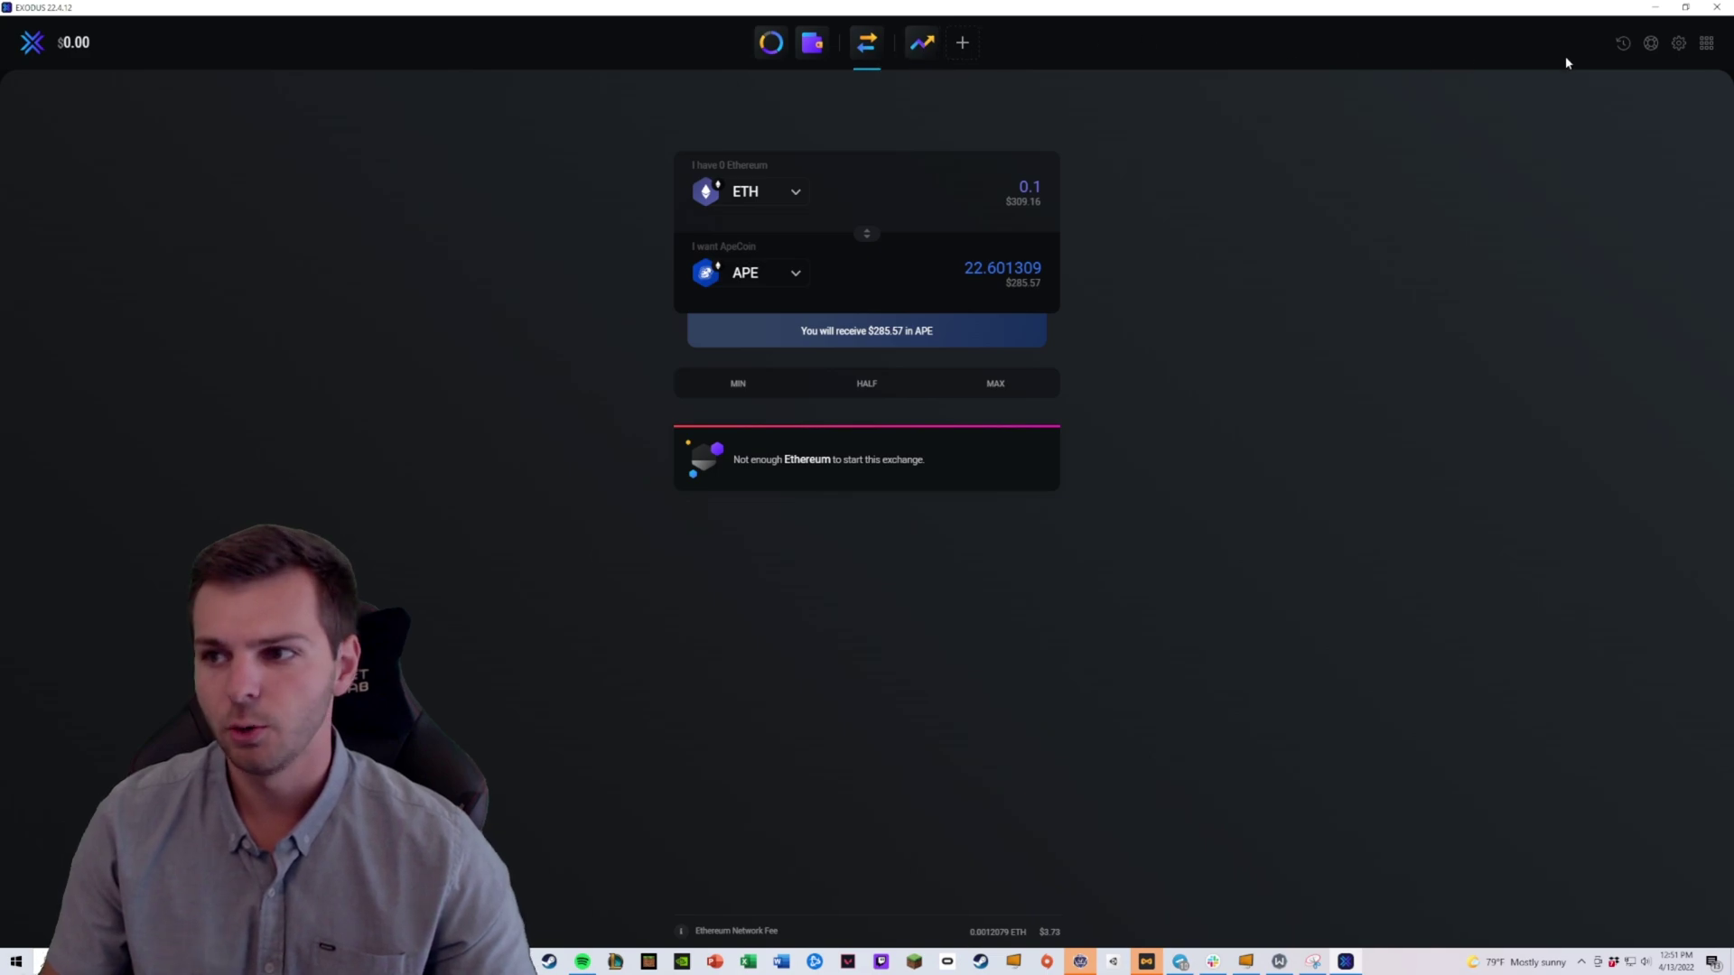
pyautogui.click(1679, 45)
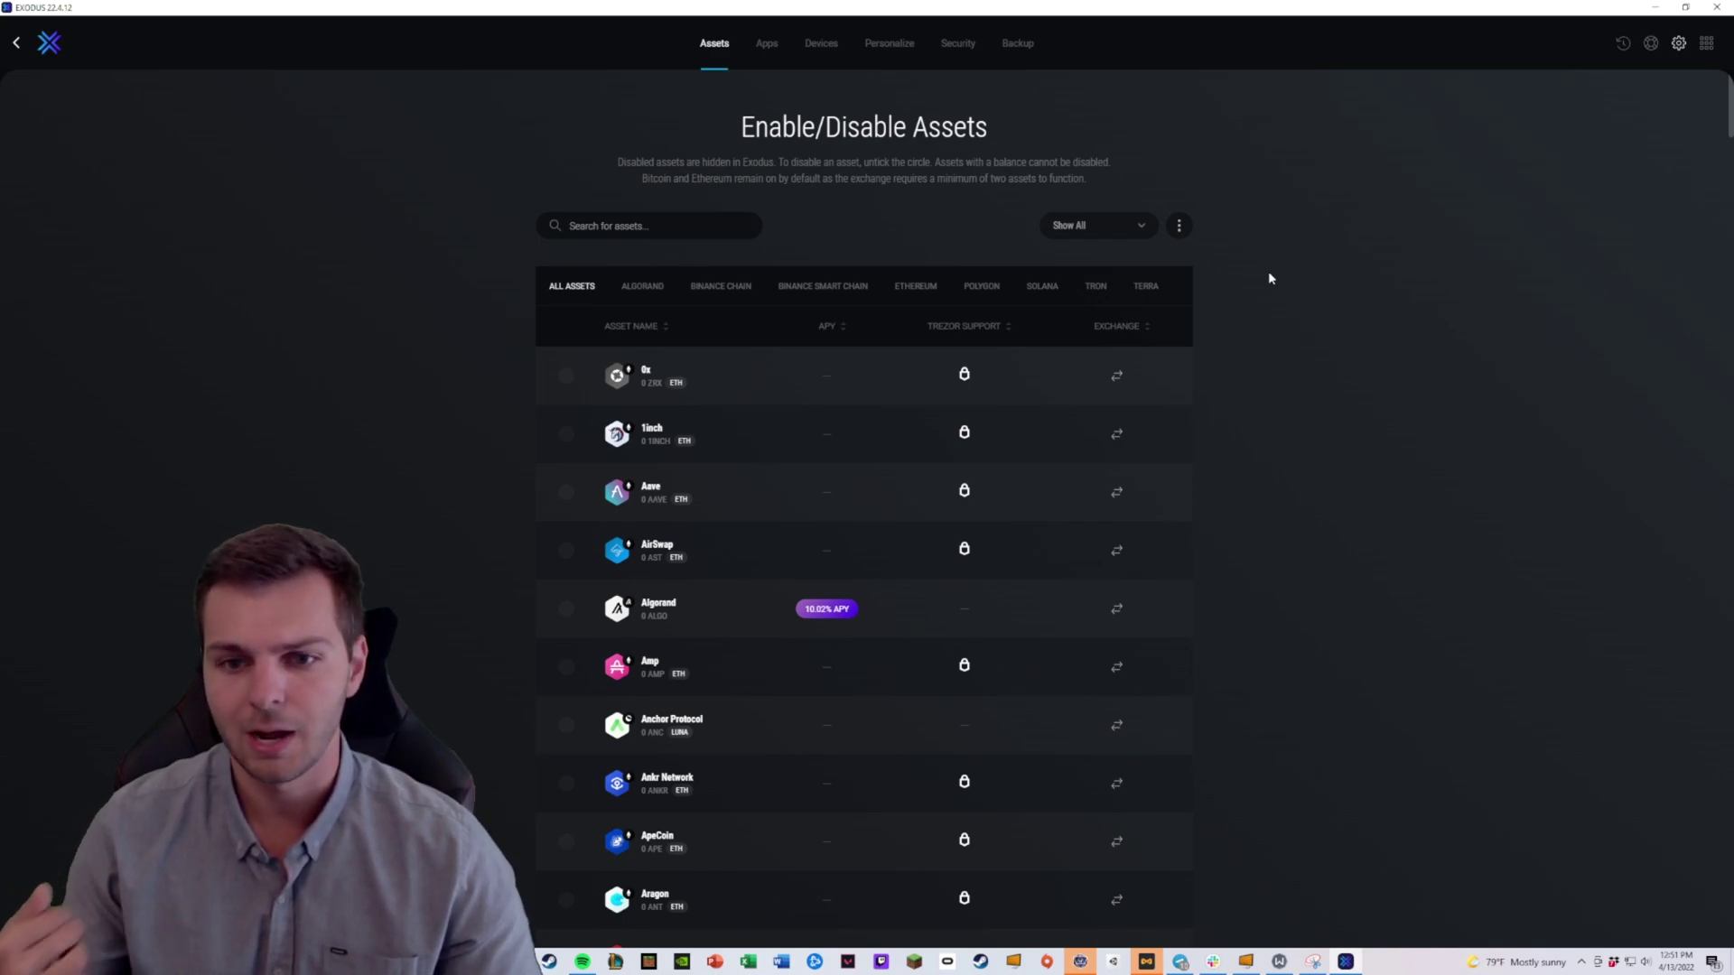
# - Look through the Security and Personalize settings pages, then the Backup page
pyautogui.click(944, 47)
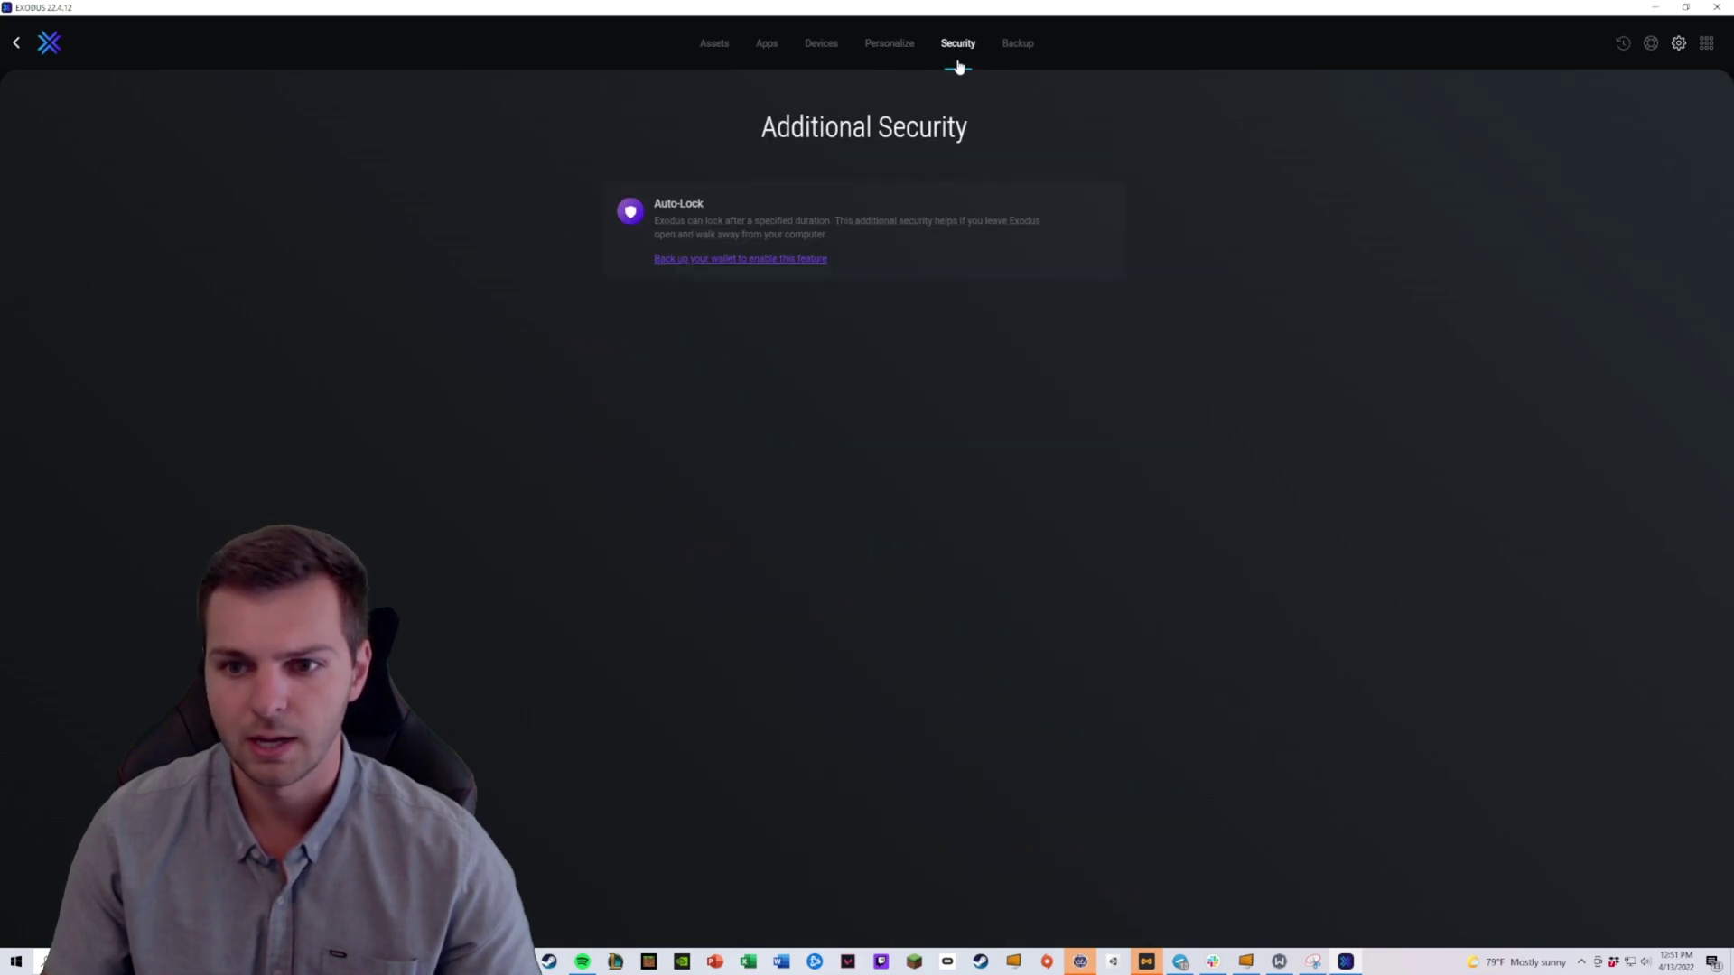
pyautogui.click(896, 55)
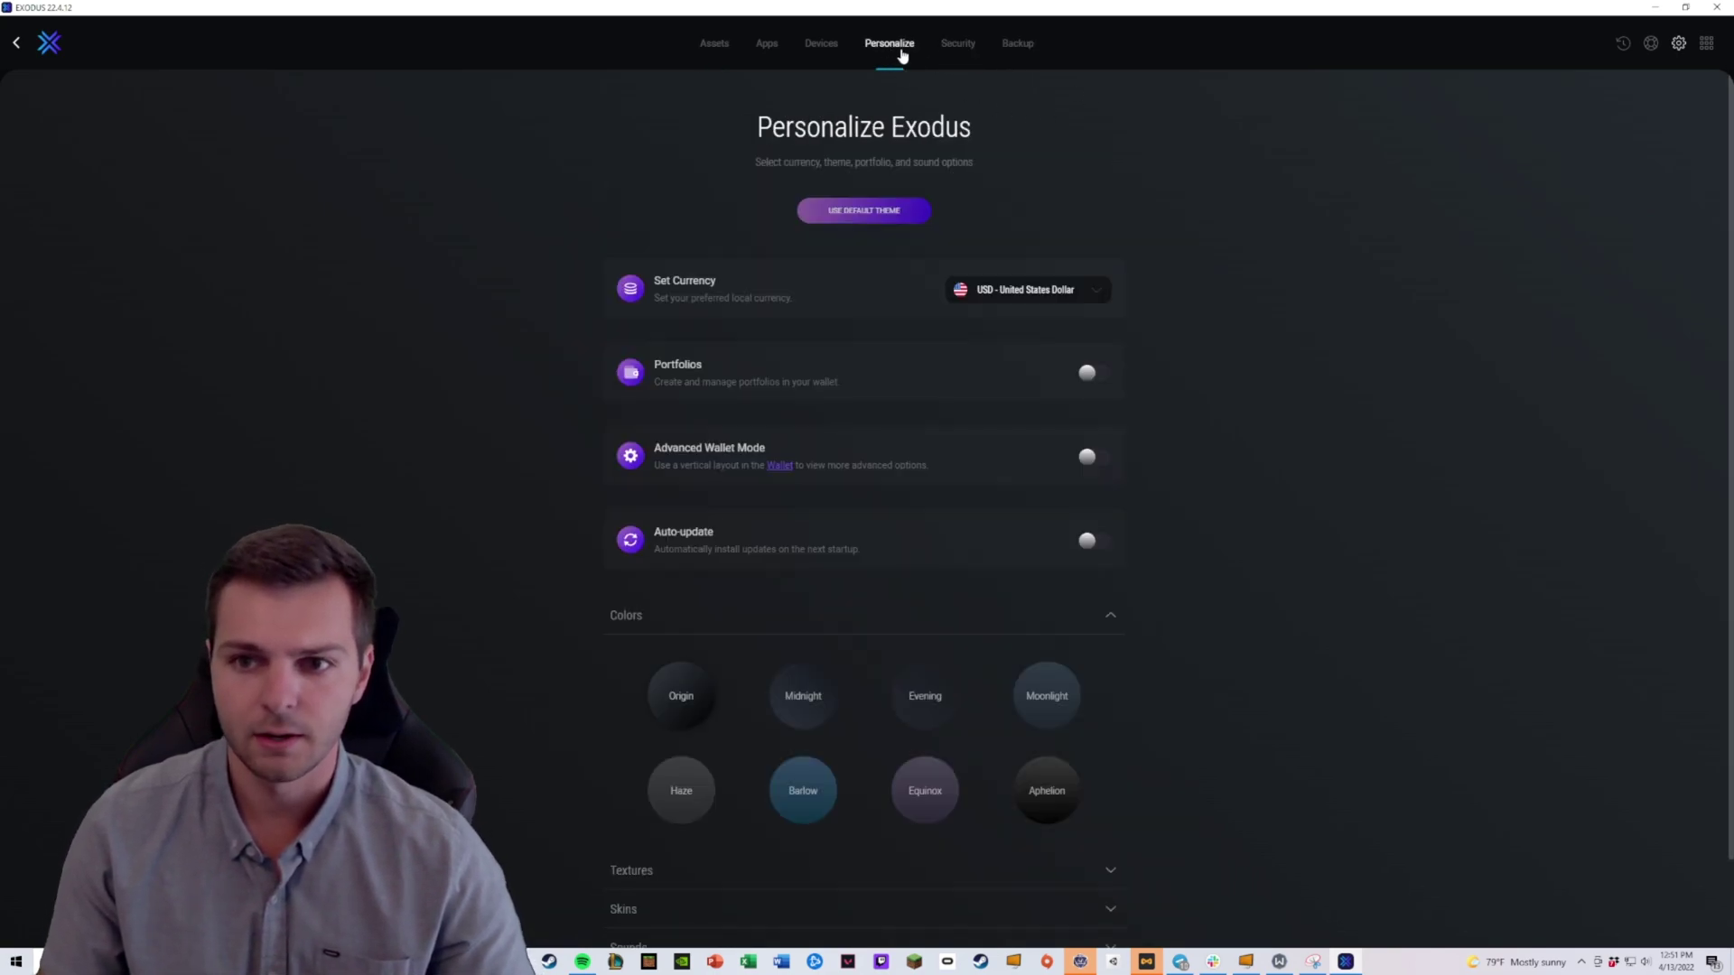
pyautogui.click(1002, 45)
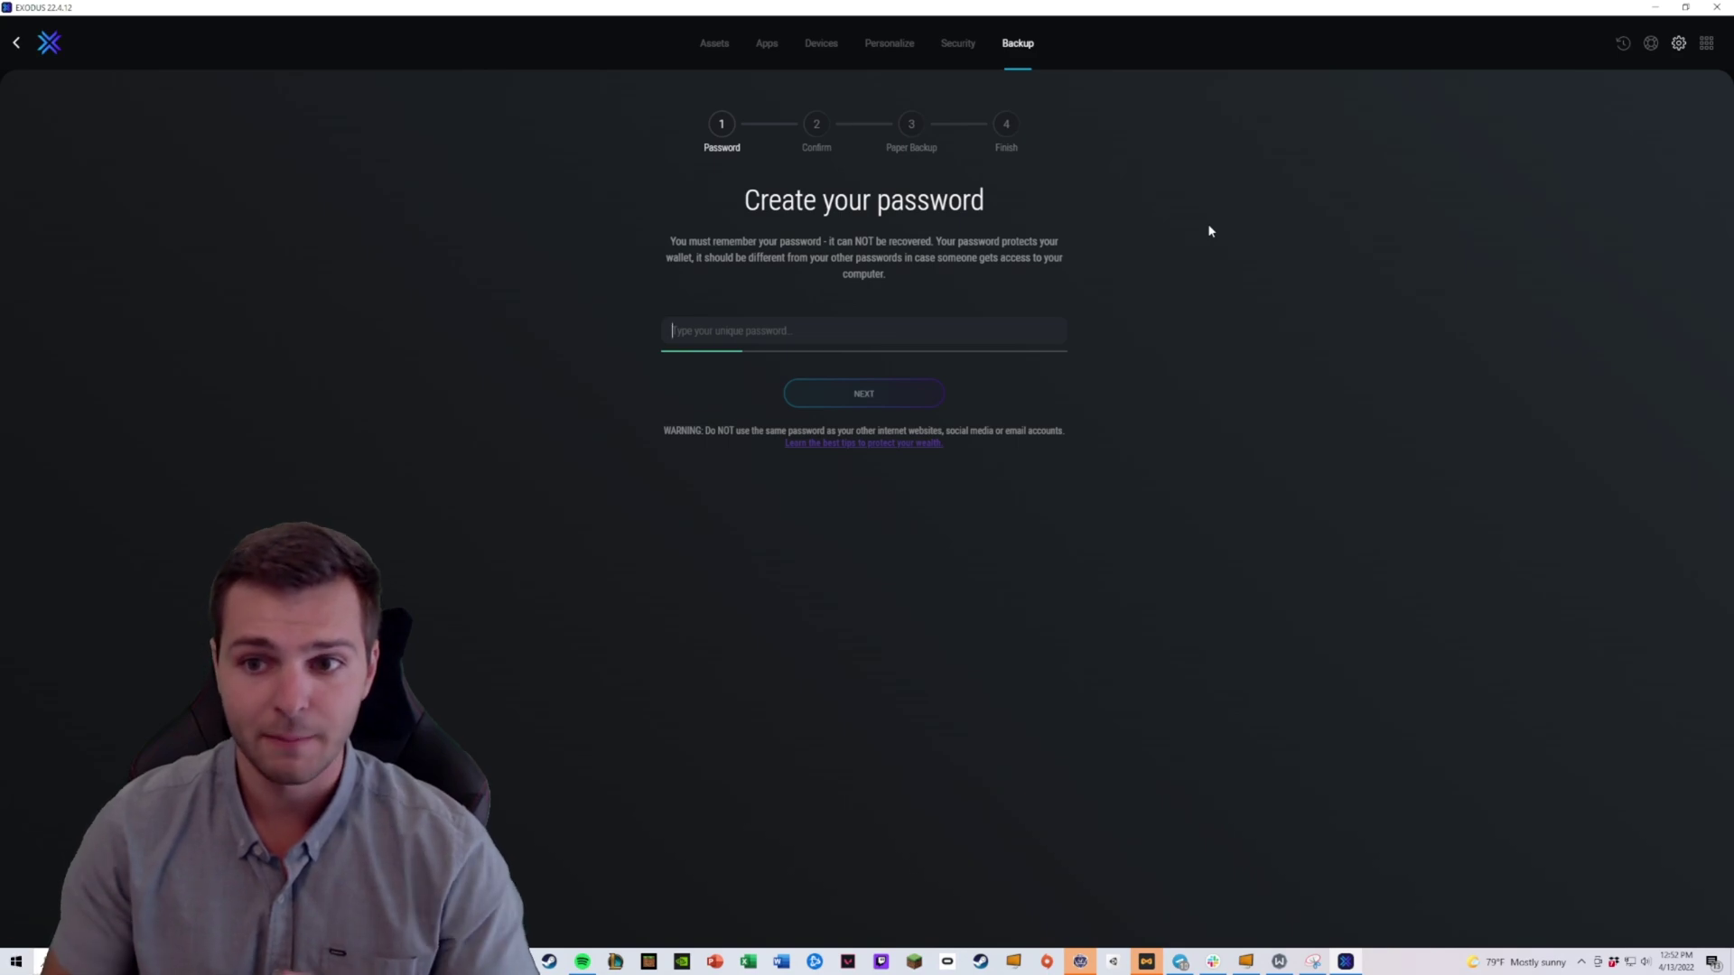
# - Go back from the backup password step to the Personalize Exodus page
pyautogui.click(898, 46)
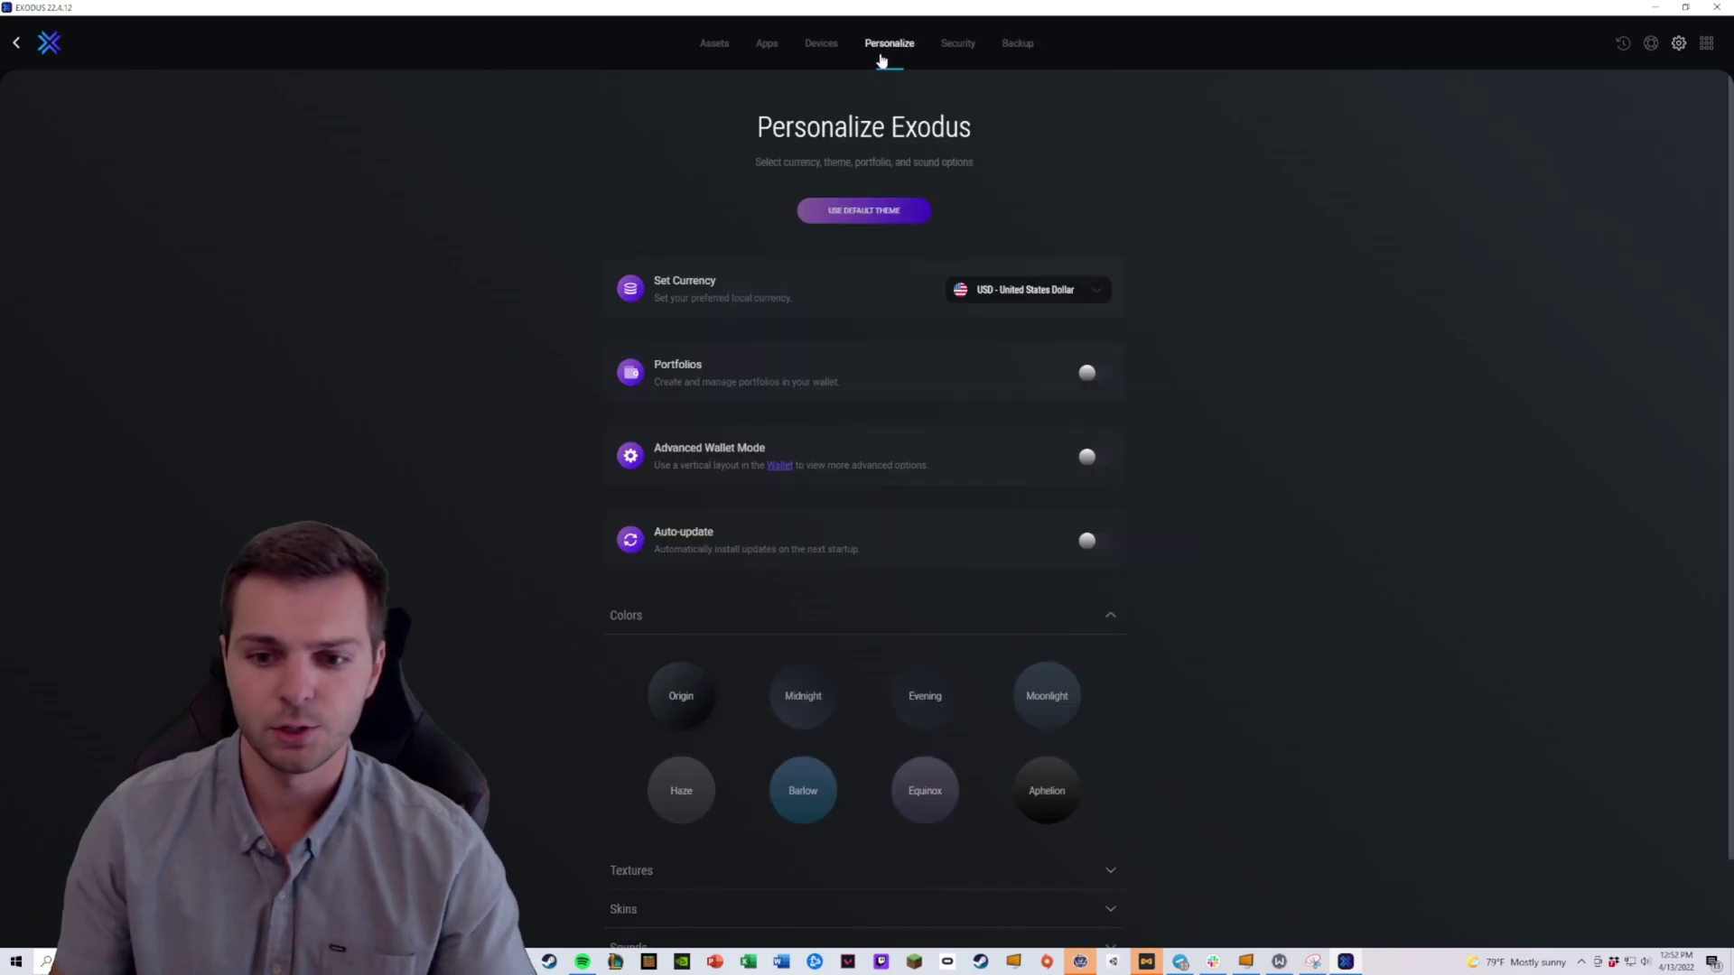
# - Browse the Devices, Exodus-Approved Apps and Assets enable/disable settings pages
pyautogui.click(822, 51)
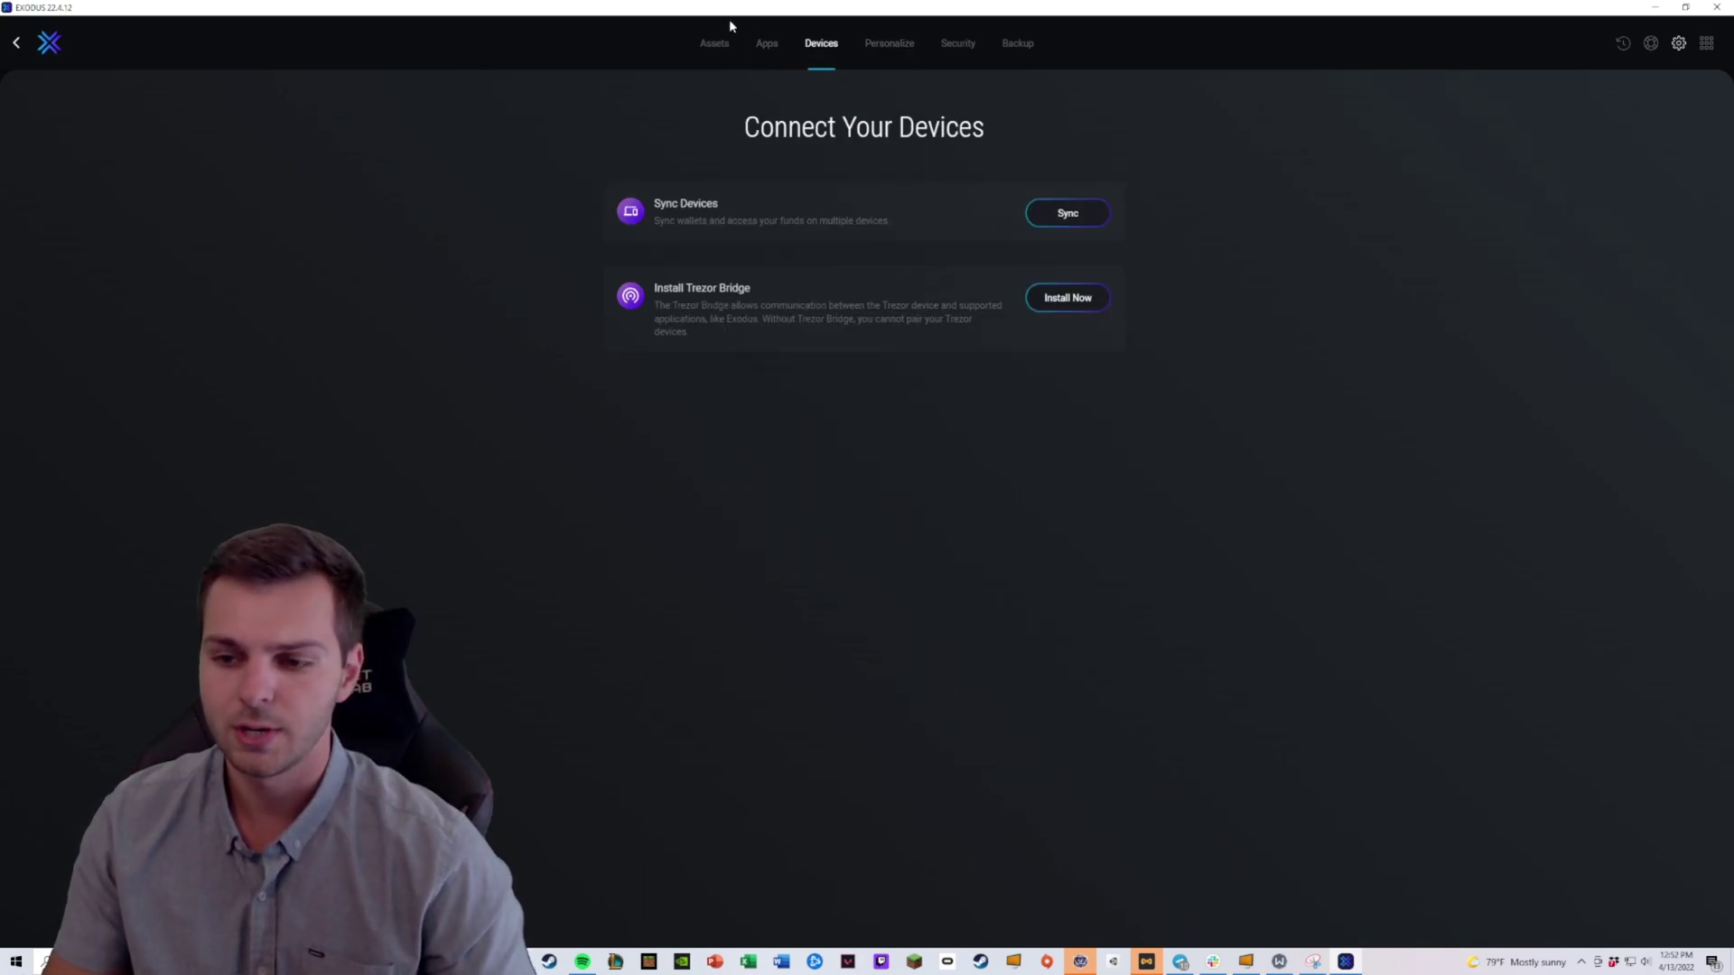
pyautogui.click(766, 56)
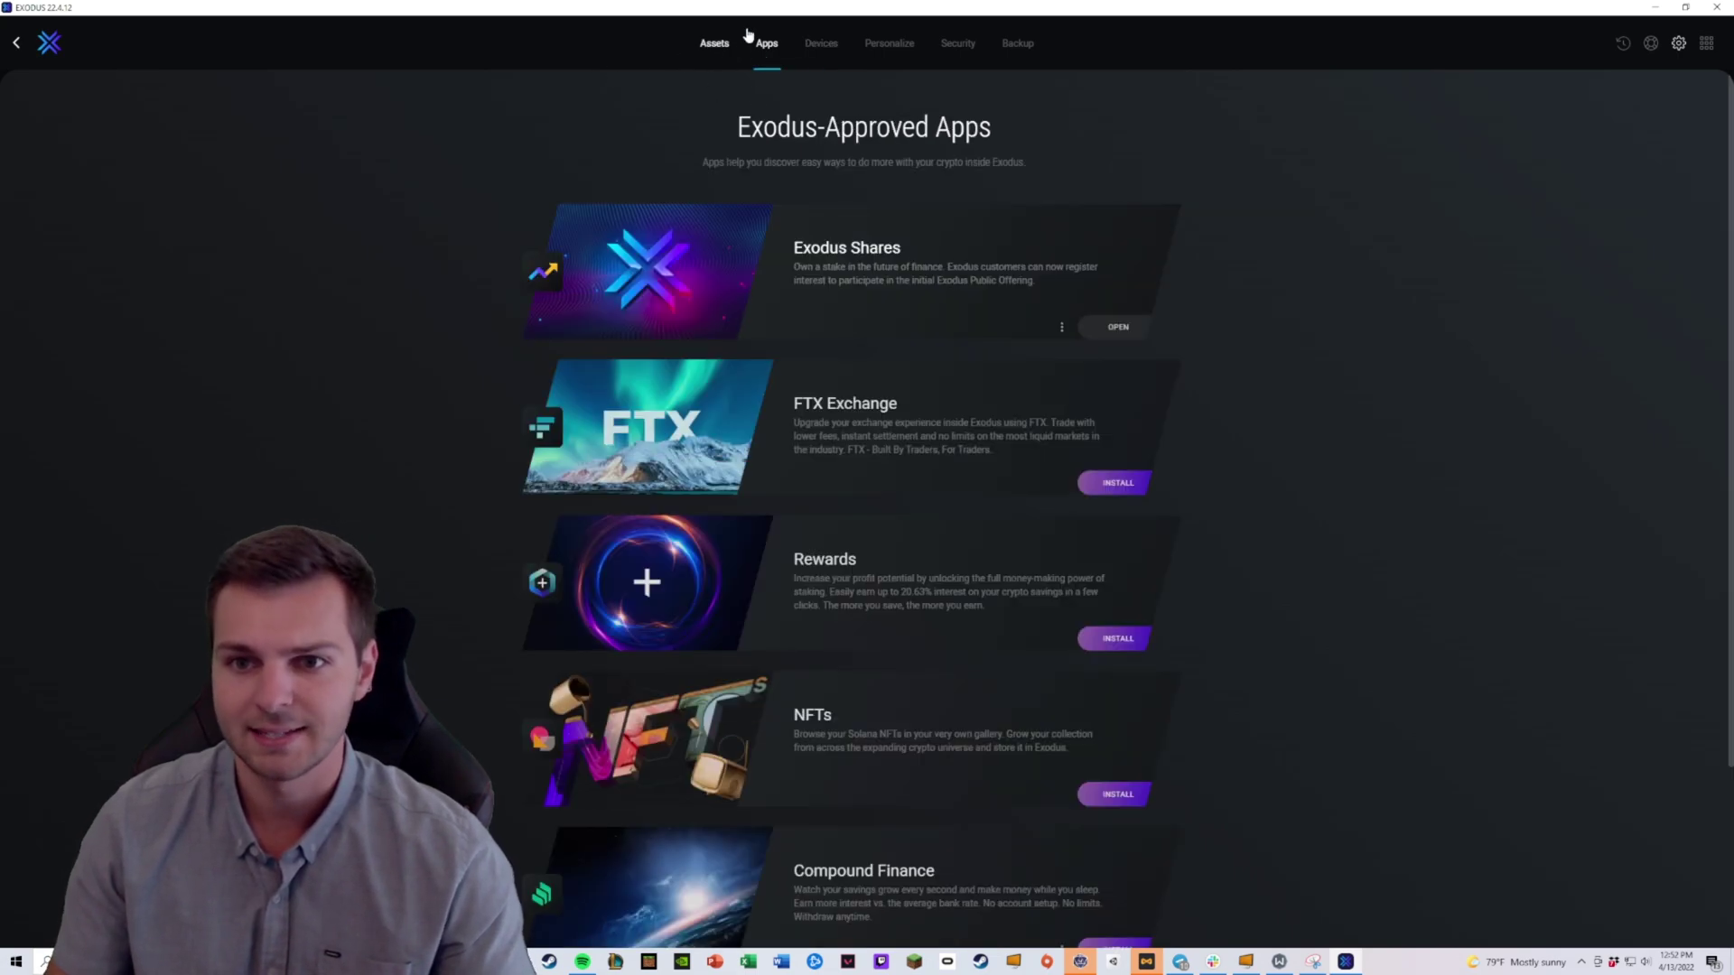
pyautogui.click(713, 47)
# - Back out of settings to the ETH-to-APE Exchange form with no amount entered
pyautogui.click(16, 44)
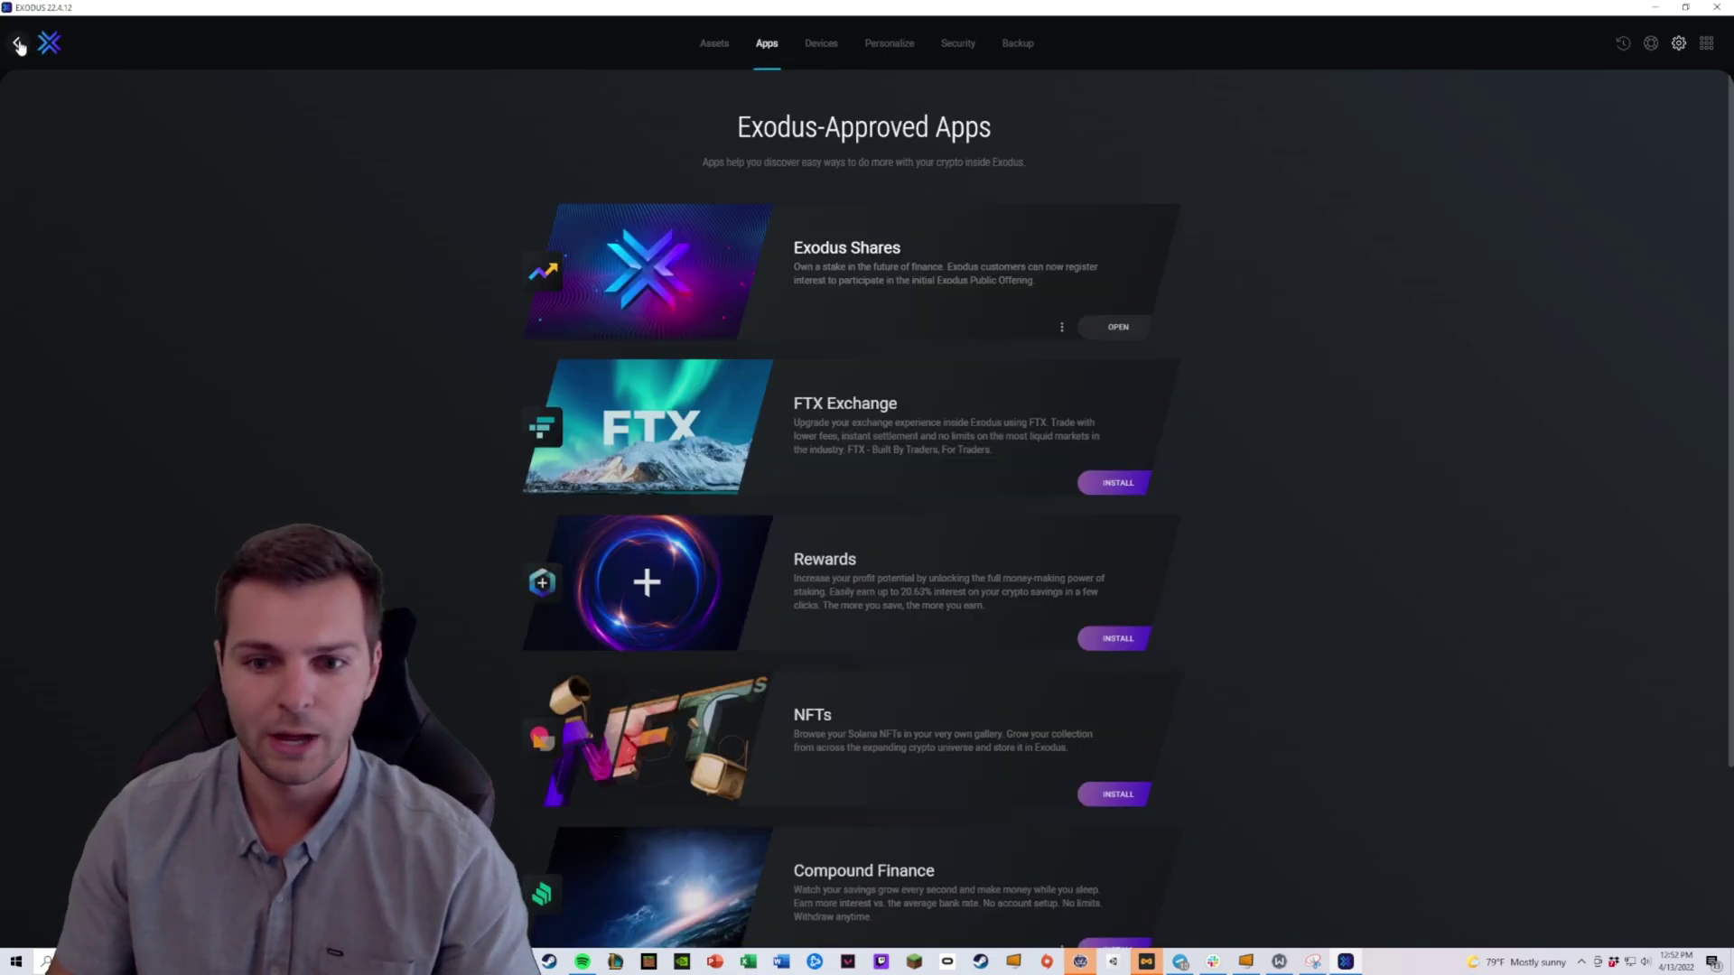
pyautogui.click(12, 47)
pyautogui.click(13, 45)
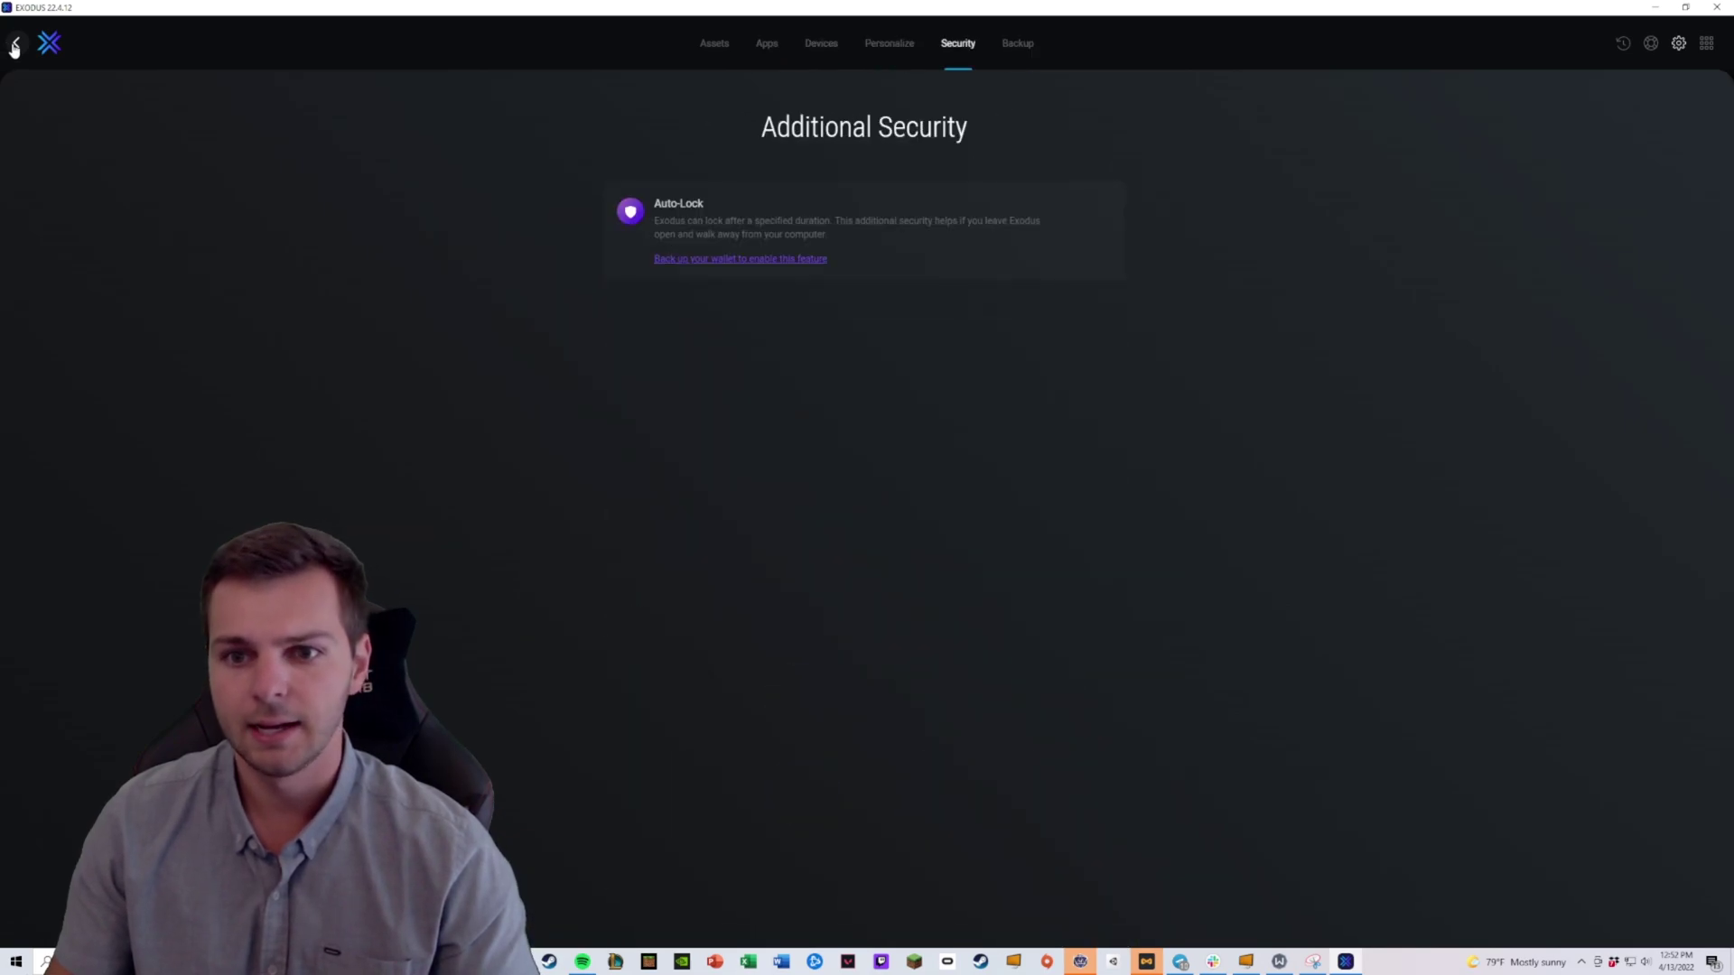
pyautogui.click(15, 46)
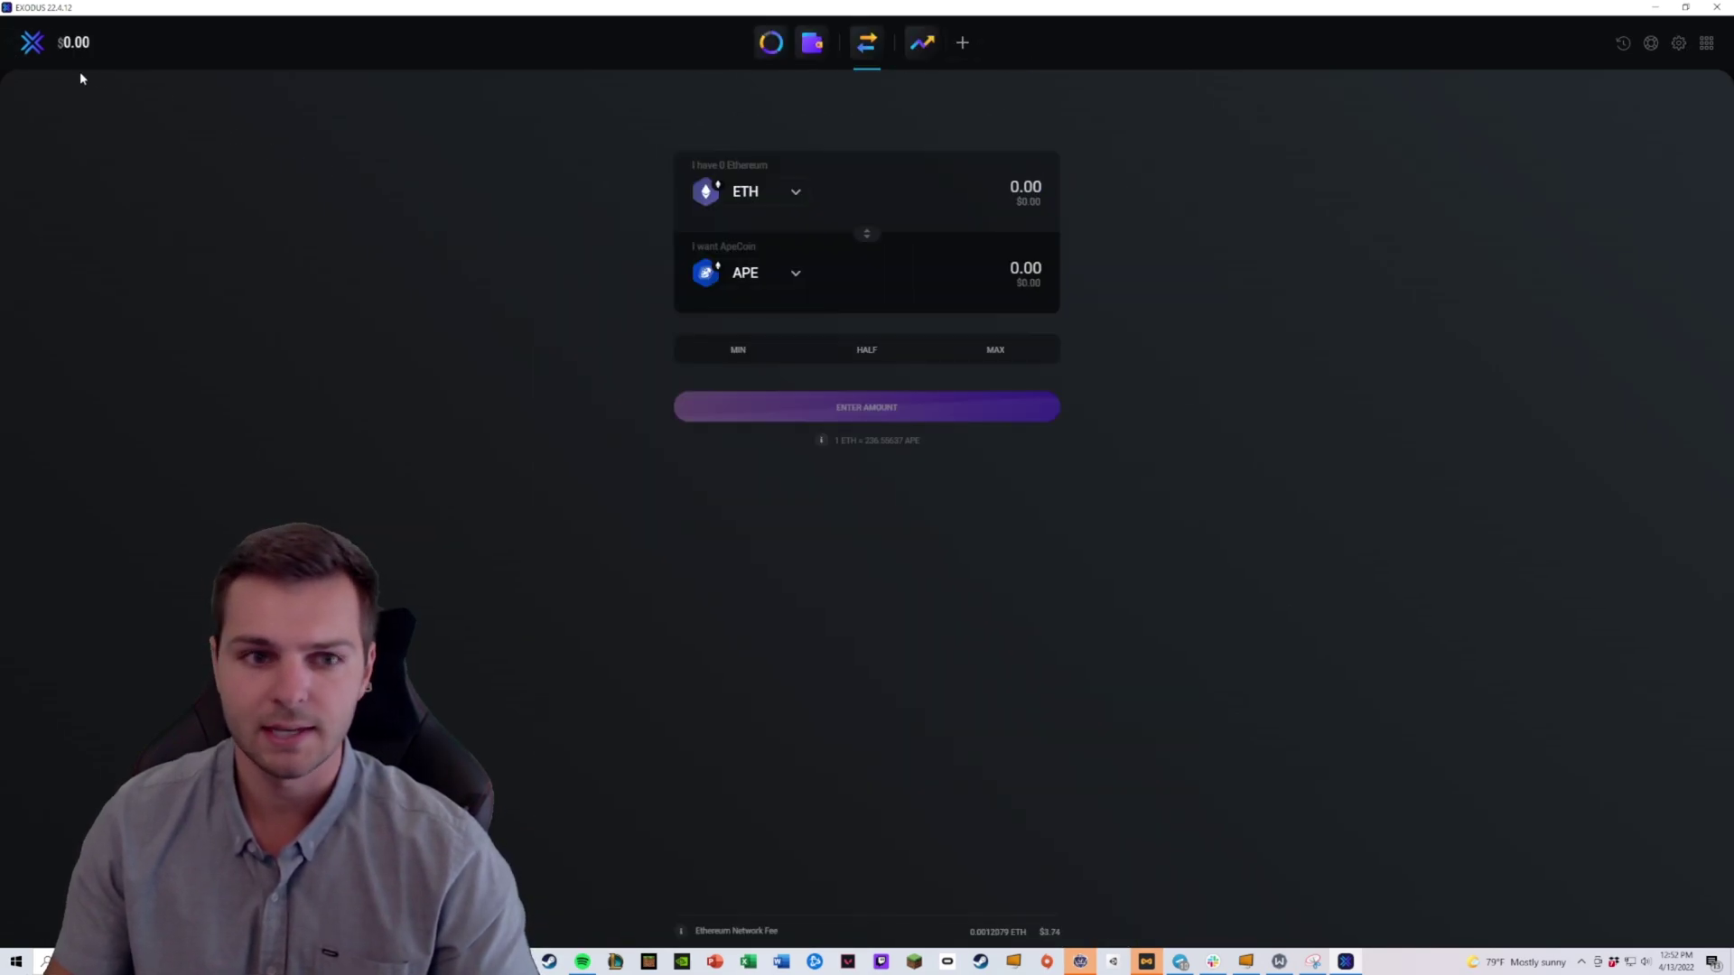
# - Go to the Welcome to Exodus home page and scroll through the $0.00 asset portfolio table
pyautogui.click(15, 45)
pyautogui.scroll(-10, 369, 569)
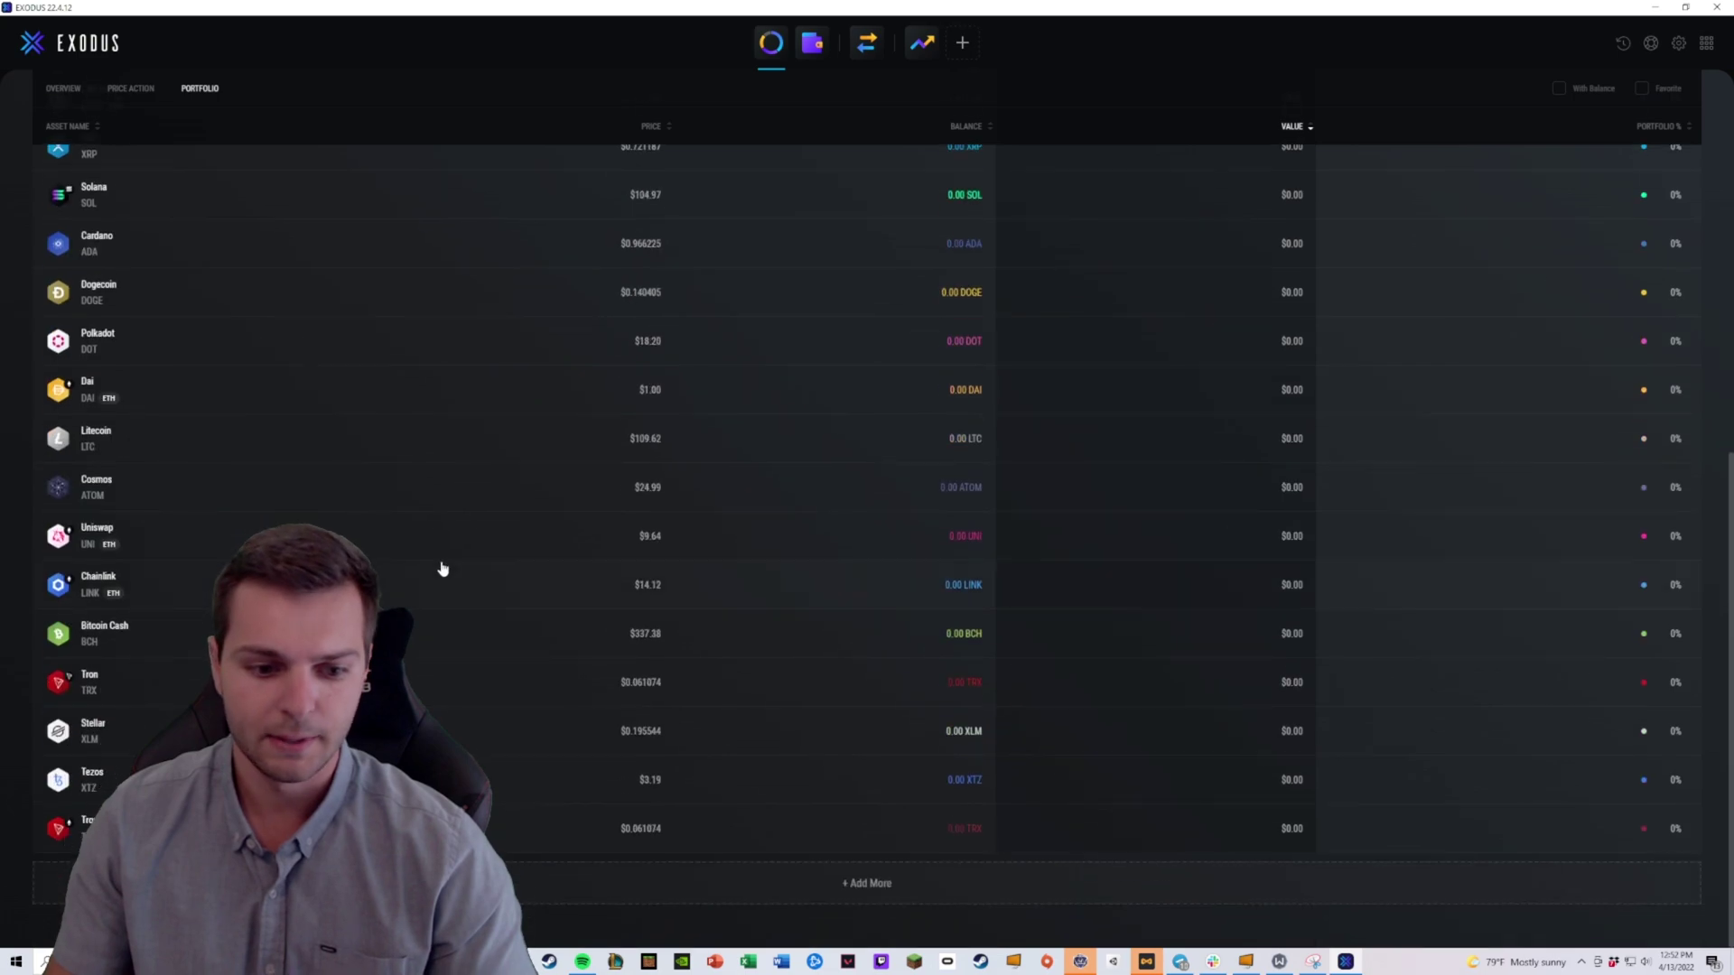
pyautogui.scroll(10, 344, 401)
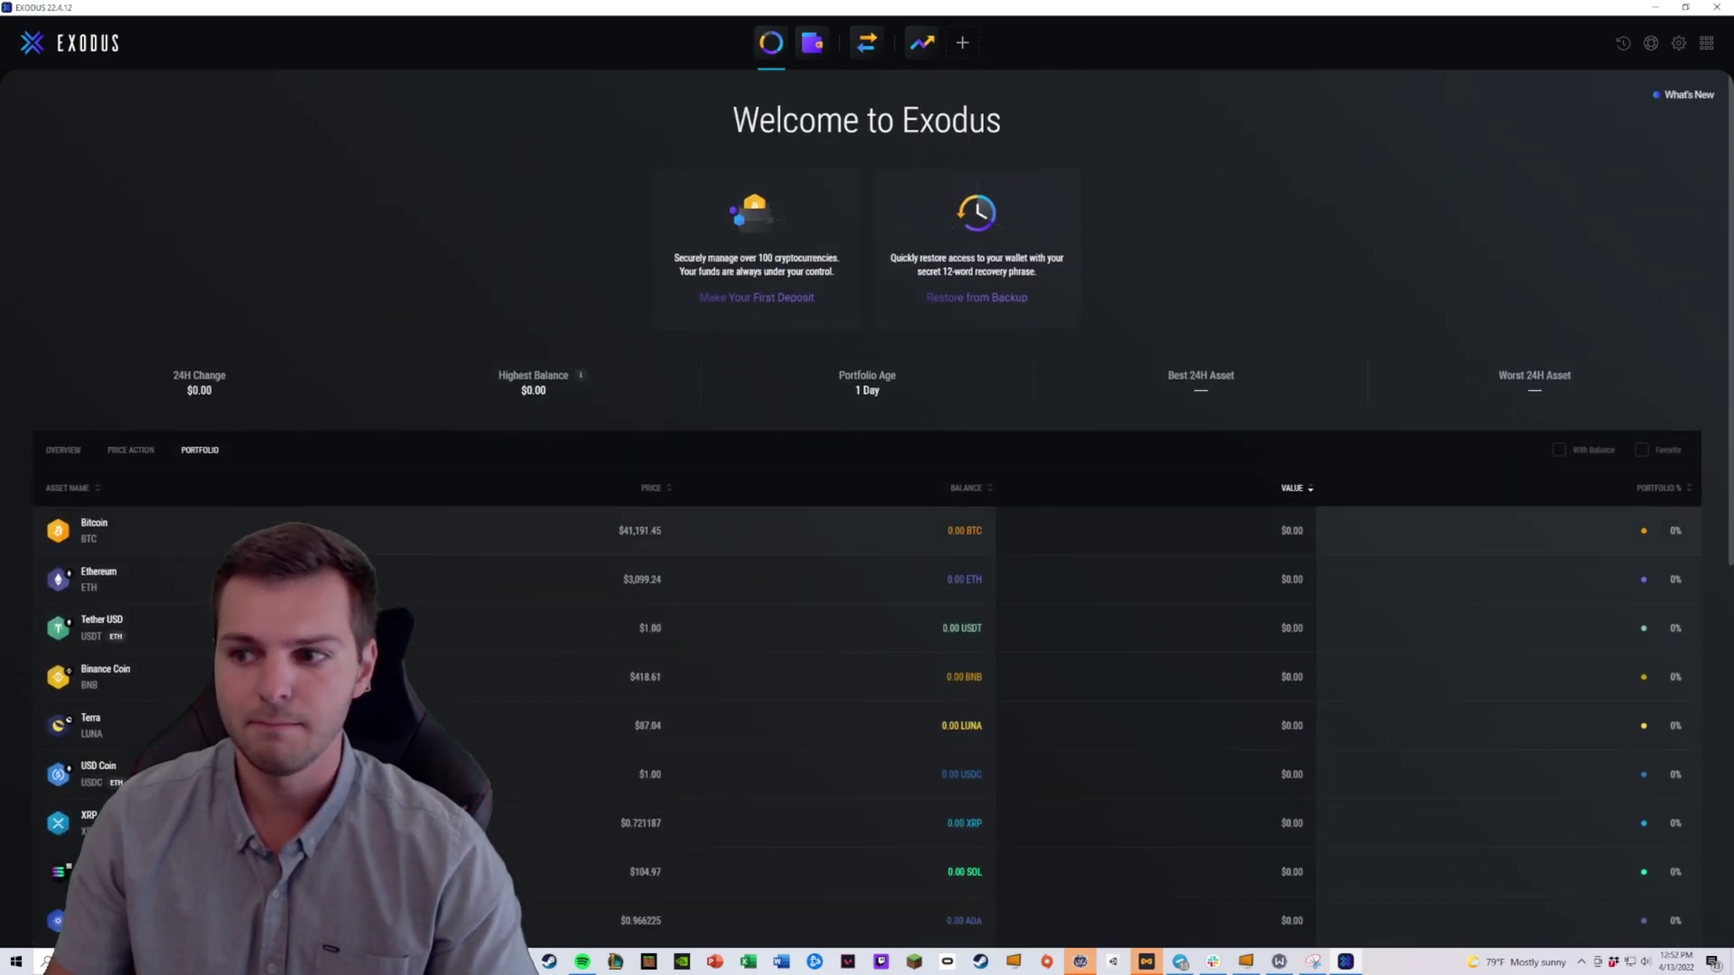